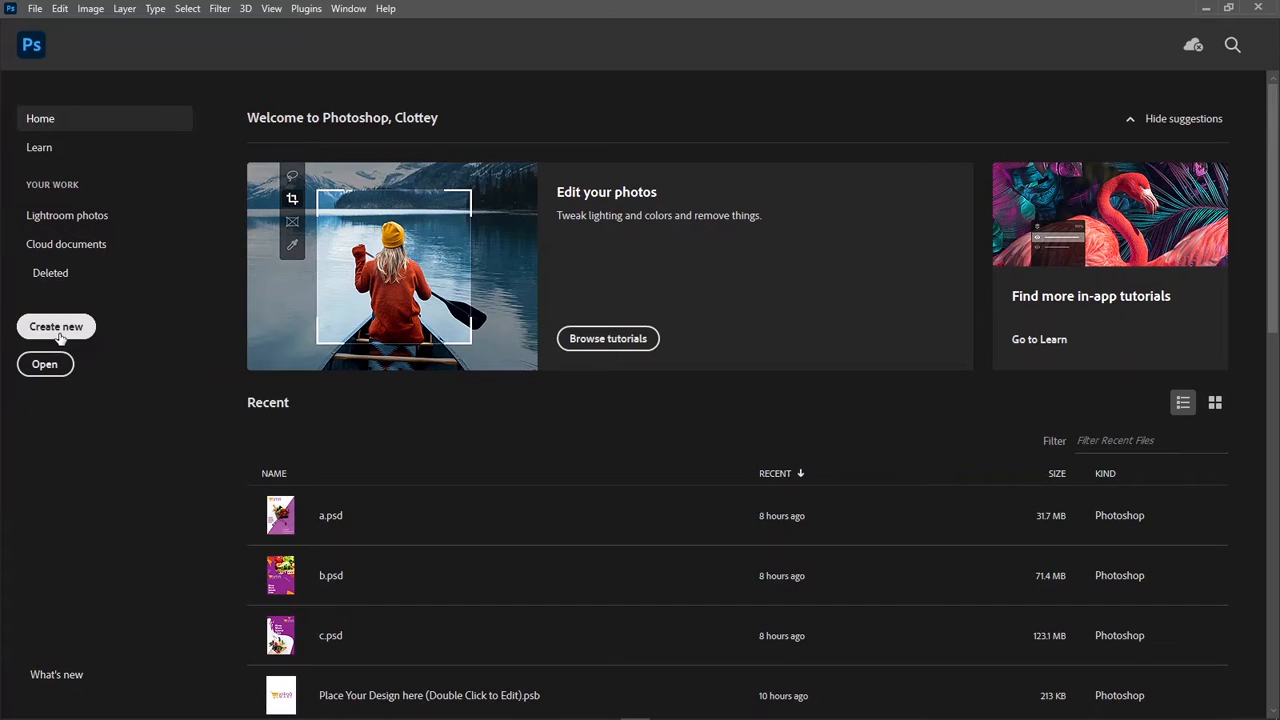
Step: Create a landscape A4 document, 297 x 210 mm at 300 pixels/inch, in 8-bit RGB Color with a white background
{"action": "left_click", "coordinate": [56, 327]}
{"action": "left_click", "coordinate": [576, 252]}
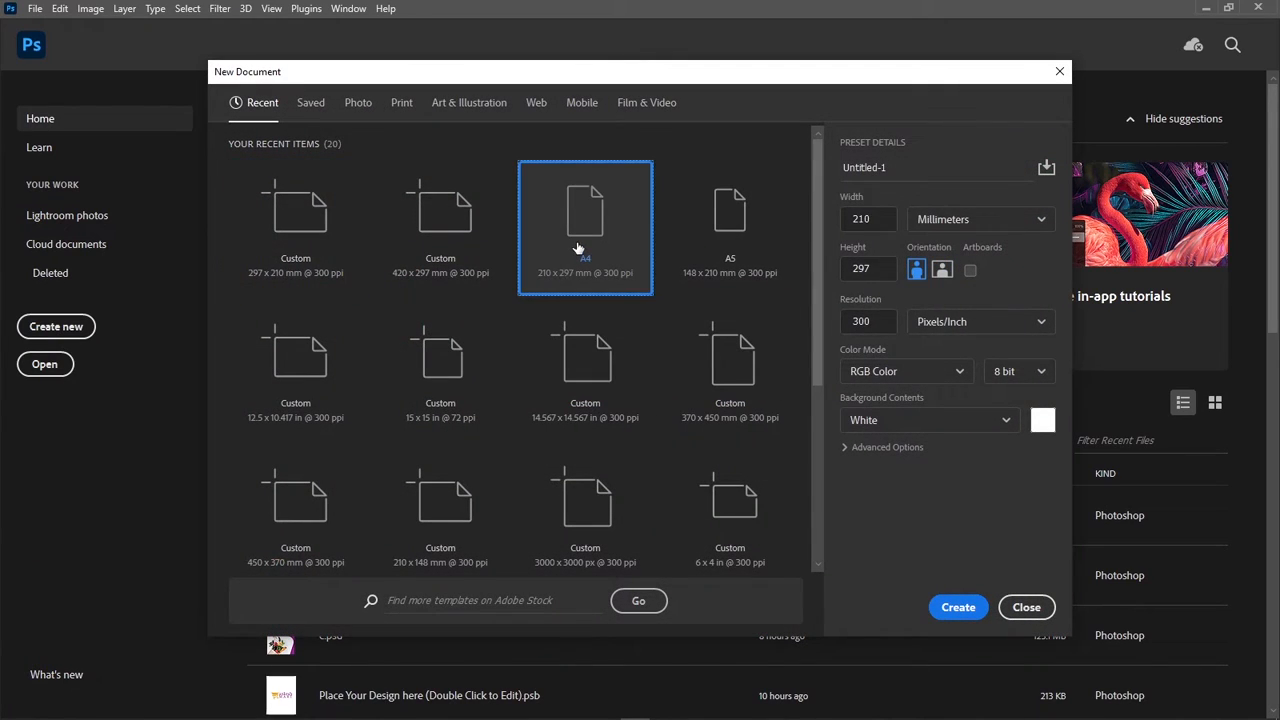
{"action": "left_click", "coordinate": [942, 271]}
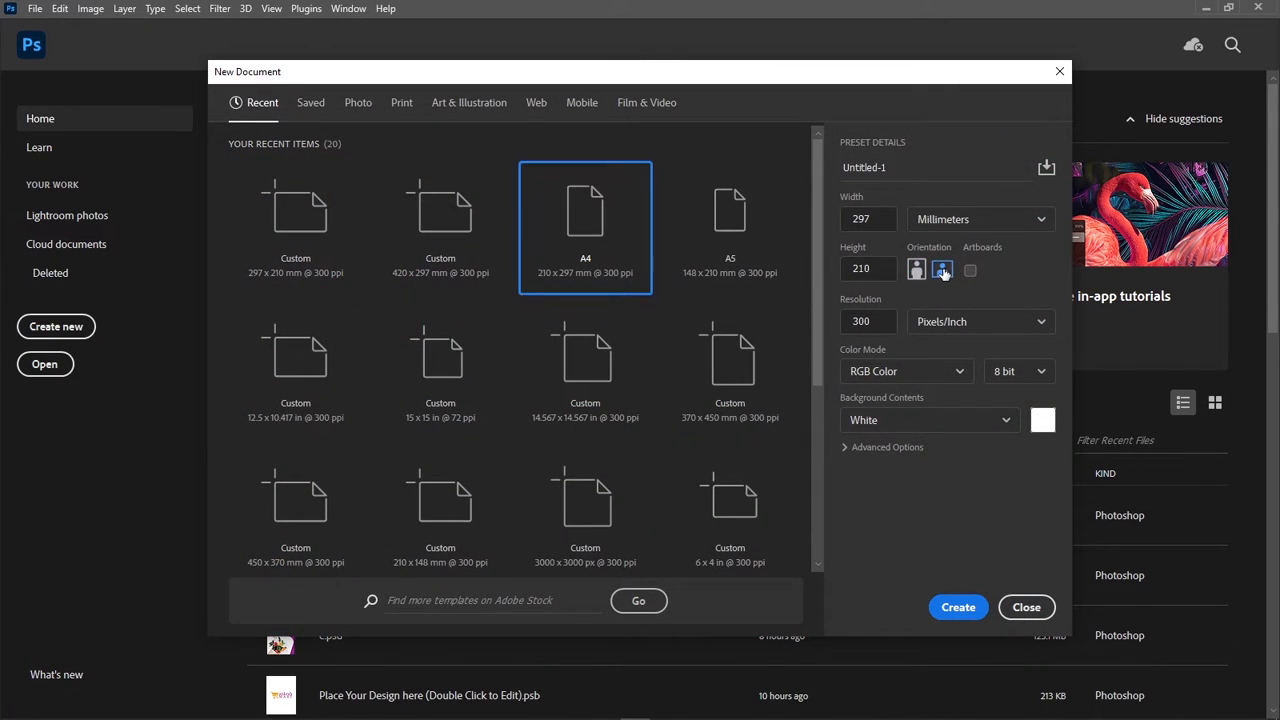
{"action": "left_click", "coordinate": [936, 373]}
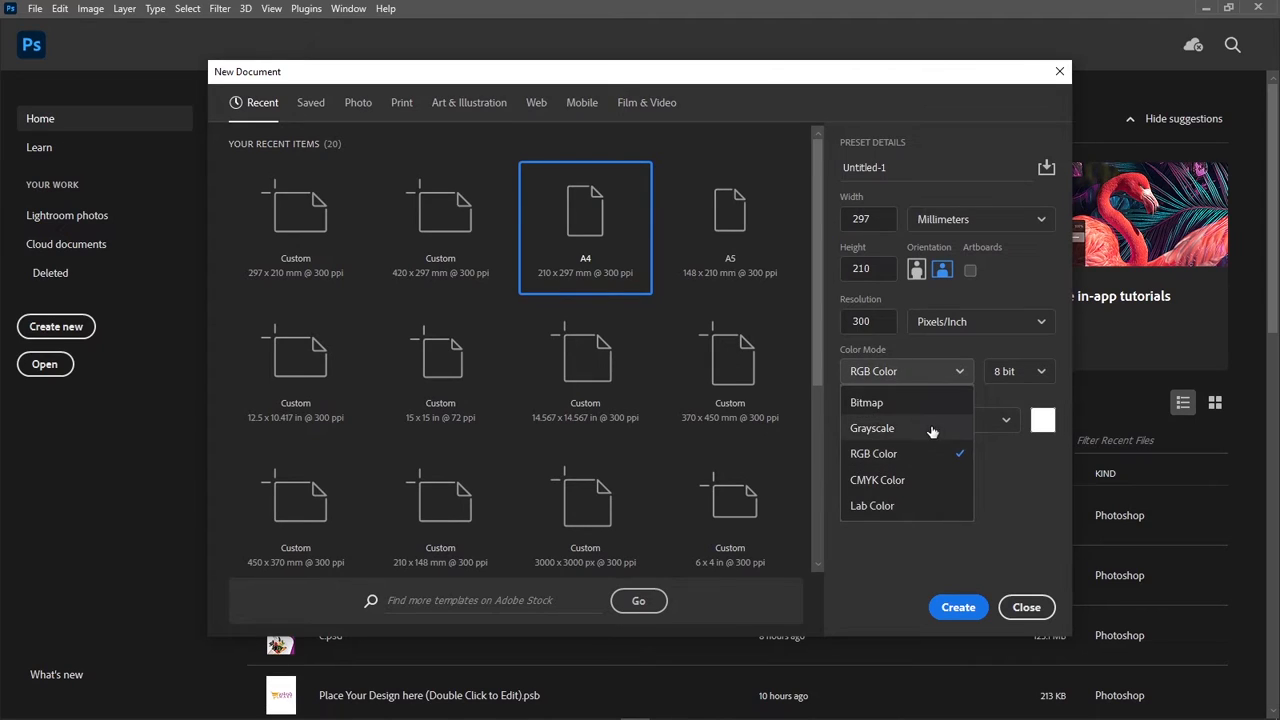
{"action": "left_click", "coordinate": [930, 458]}
{"action": "left_click", "coordinate": [936, 422]}
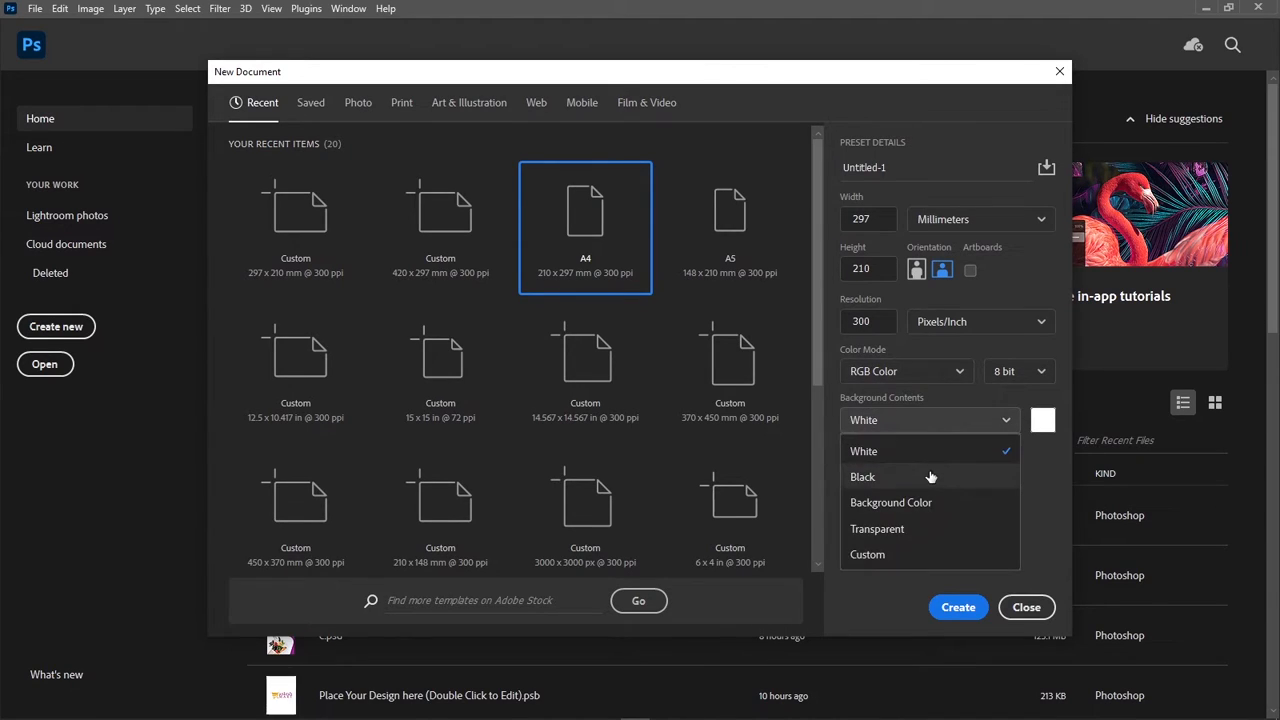
{"action": "left_click", "coordinate": [927, 460]}
{"action": "left_click", "coordinate": [1036, 371]}
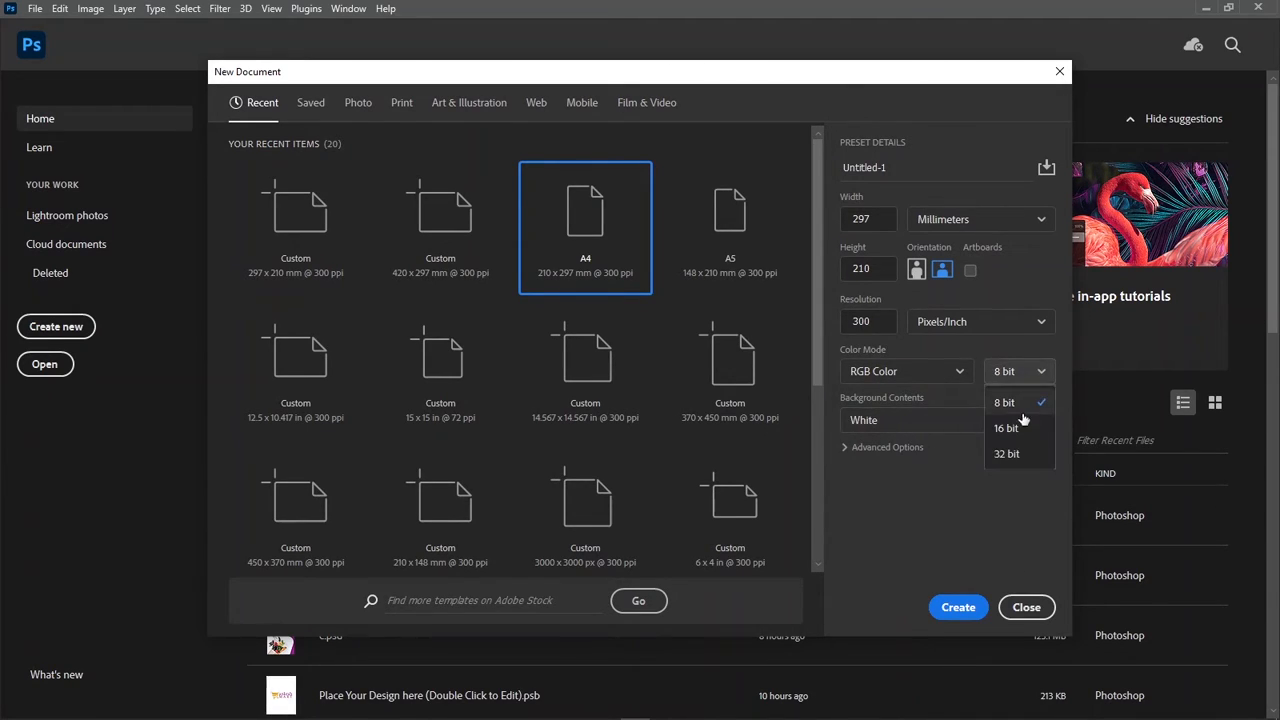
{"action": "left_click", "coordinate": [1020, 407]}
{"action": "left_click", "coordinate": [948, 612]}
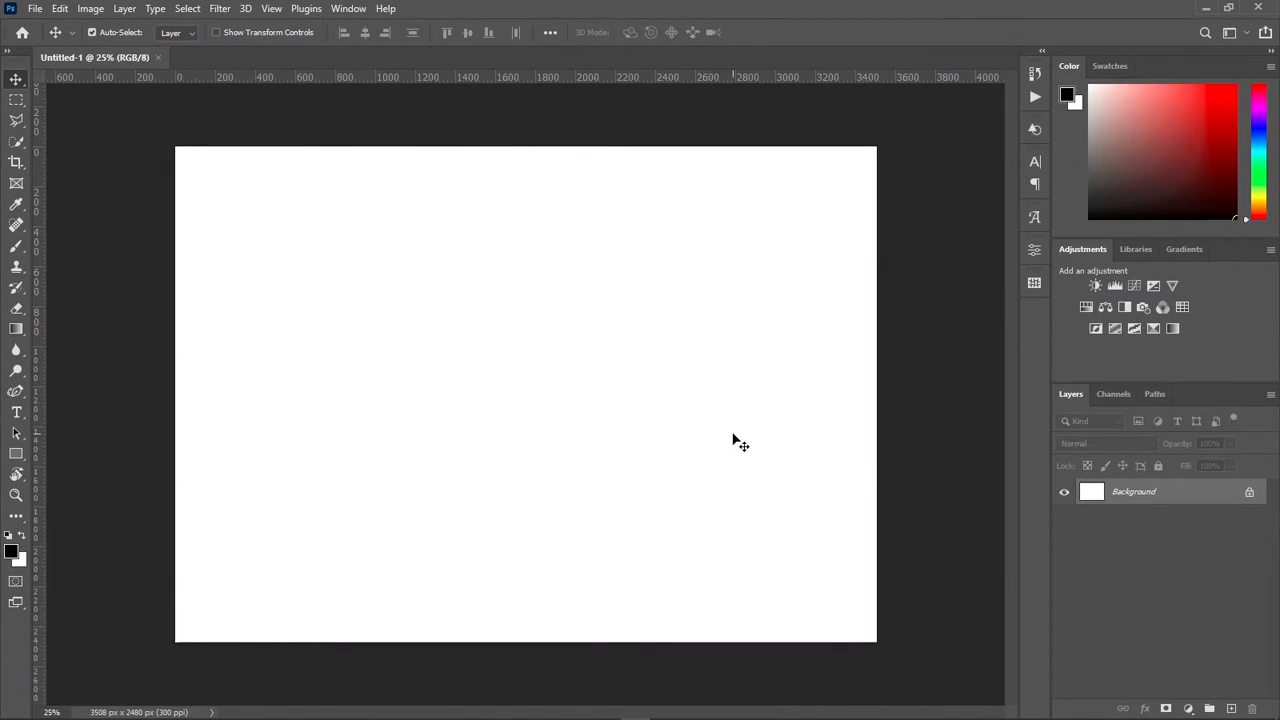
Step: Add the text AFRICA in Arial Black at 15.31 pt near the middle of the canvas
{"action": "left_click", "coordinate": [17, 412]}
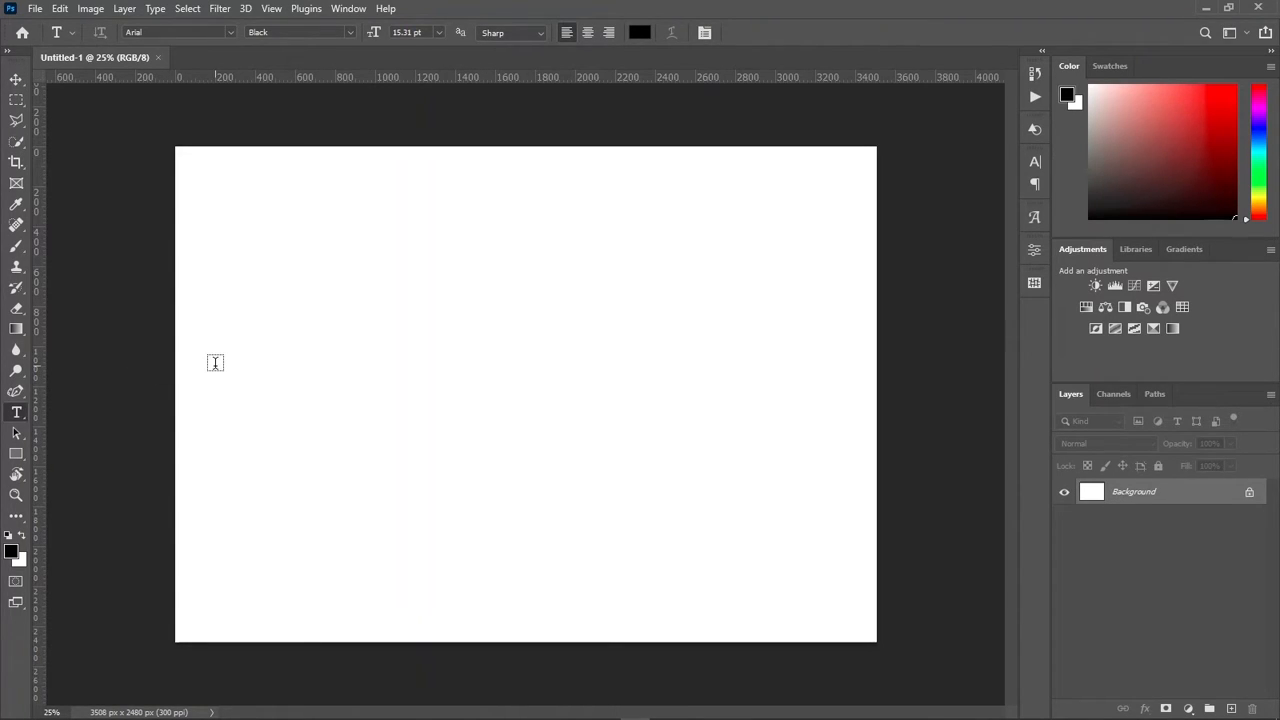
{"action": "left_click", "coordinate": [366, 370]}
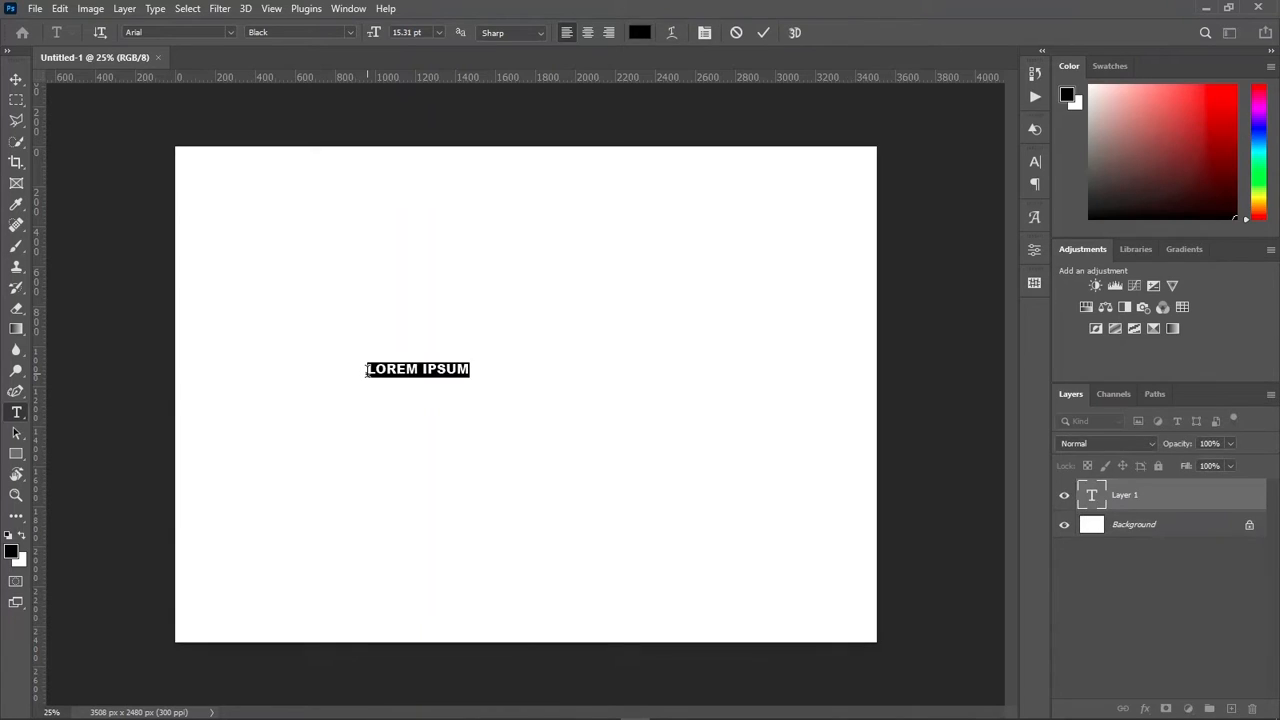
{"action": "type", "text": "A"}
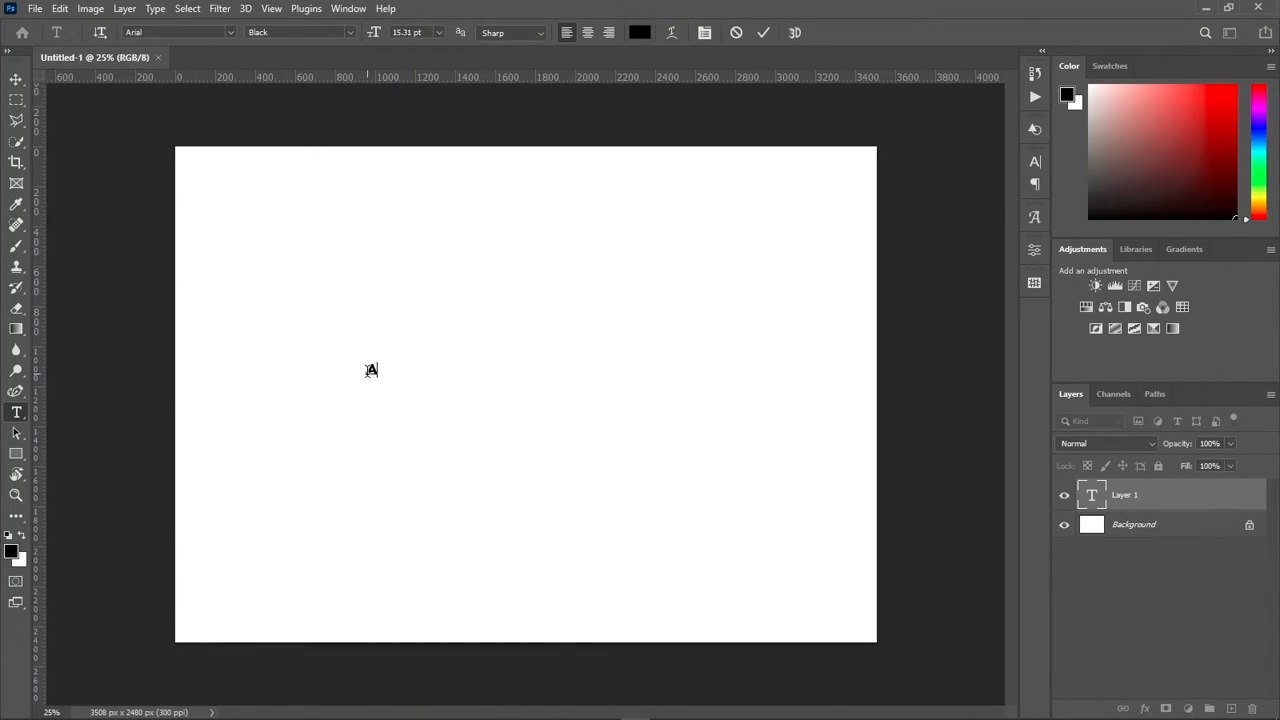
{"action": "type", "text": "ER"}
{"action": "left_click", "coordinate": [762, 33]}
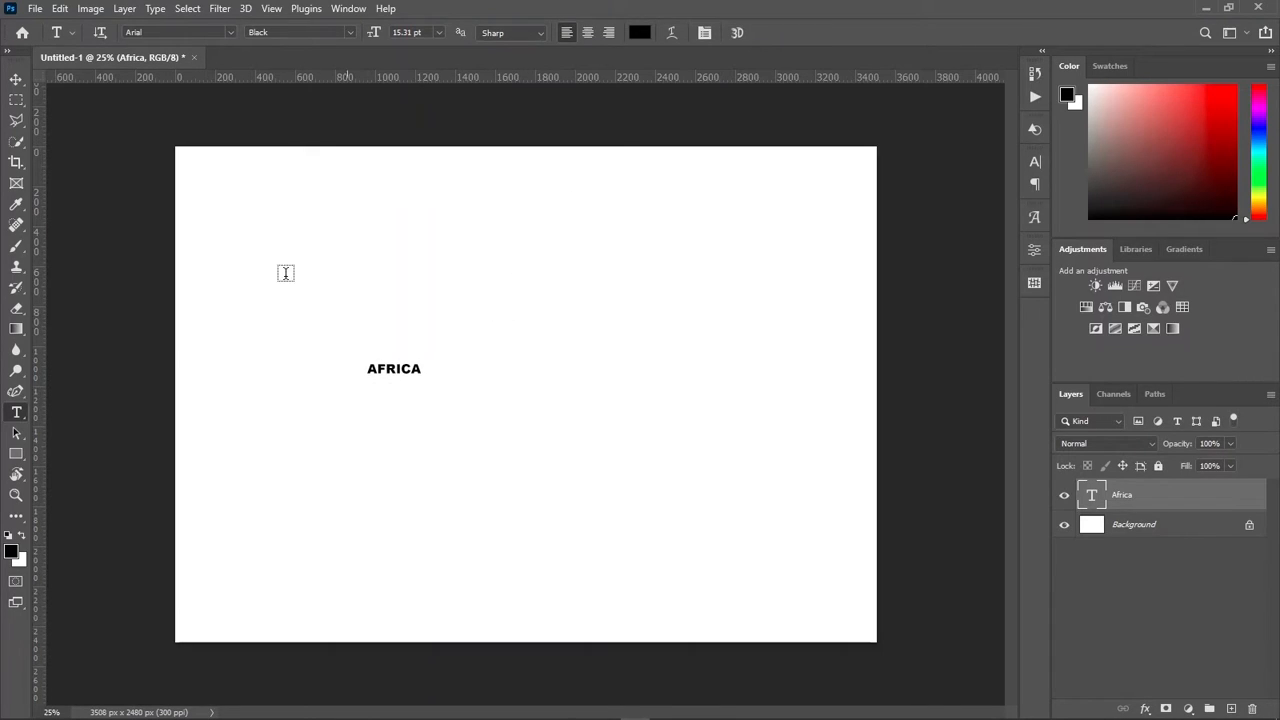
Step: Scale the AFRICA text proportionally to about 835% with Free Transform and move it to the middle of the canvas
{"action": "left_click", "coordinate": [17, 80]}
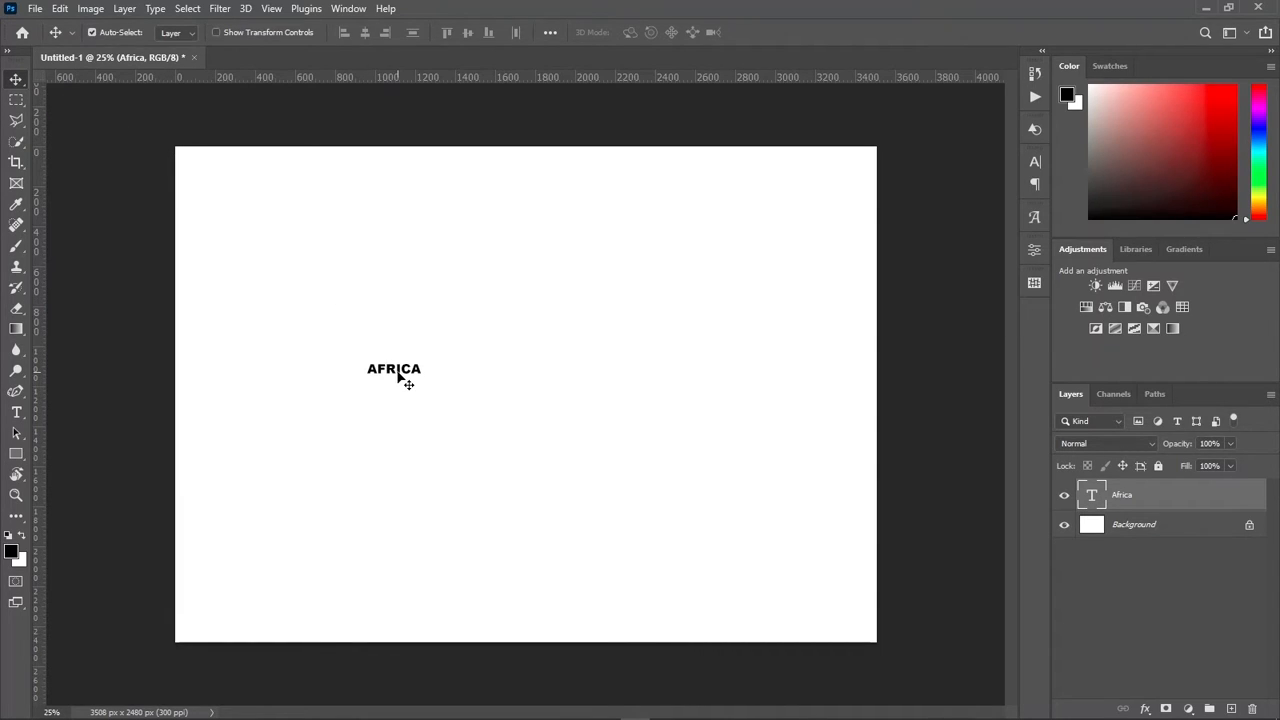
{"action": "key", "text": "ctrl+t"}
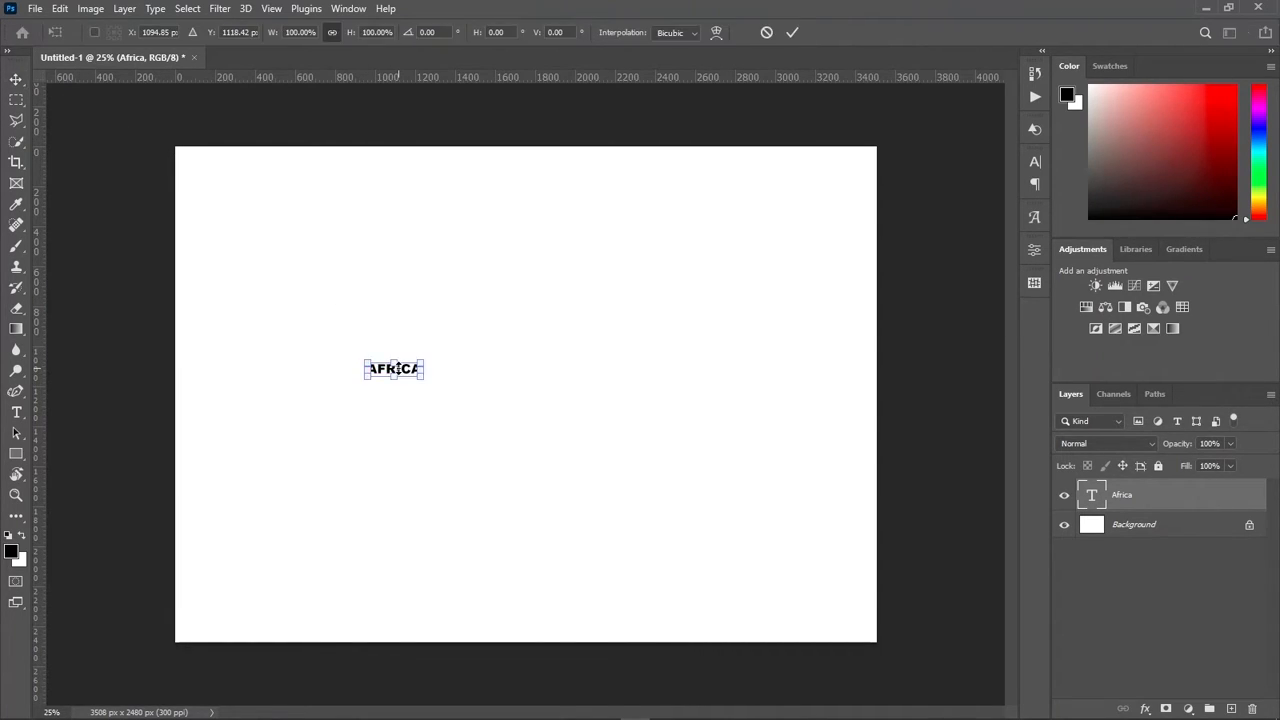
{"action": "left_click_drag", "start_coordinate": [424, 362], "coordinate": [734, 240]}
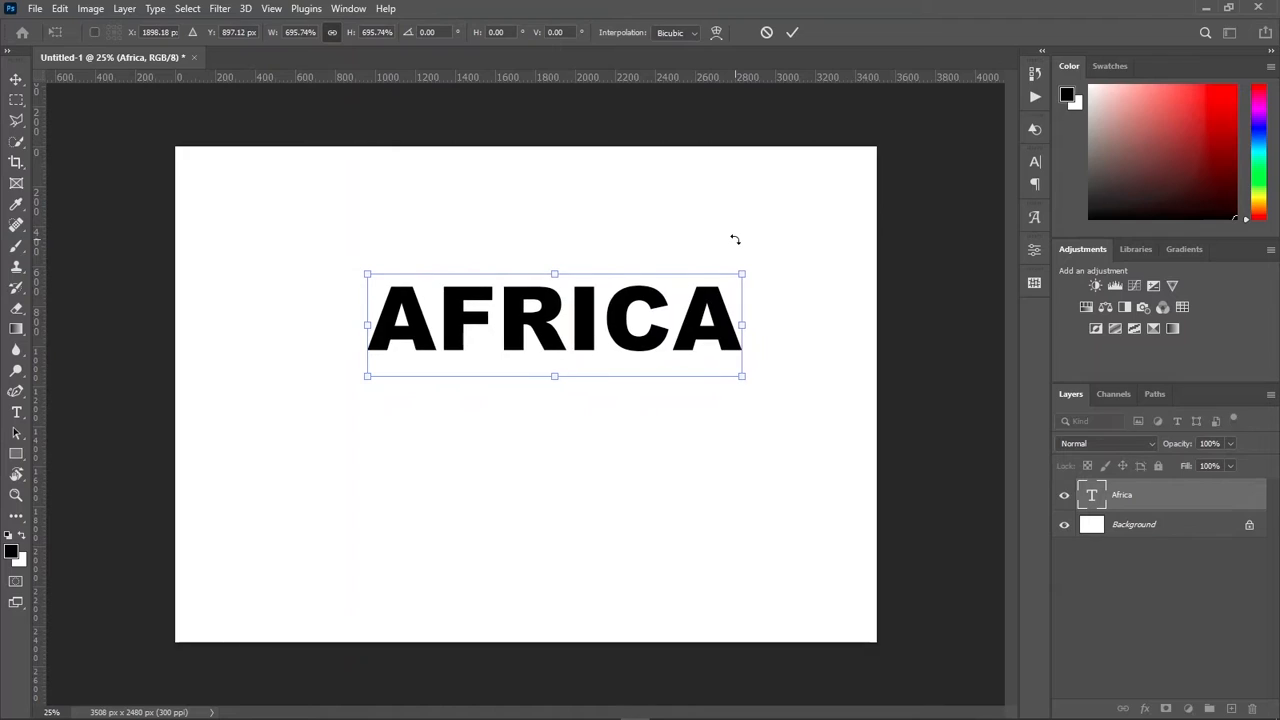
{"action": "left_click_drag", "start_coordinate": [663, 266], "coordinate": [672, 267]}
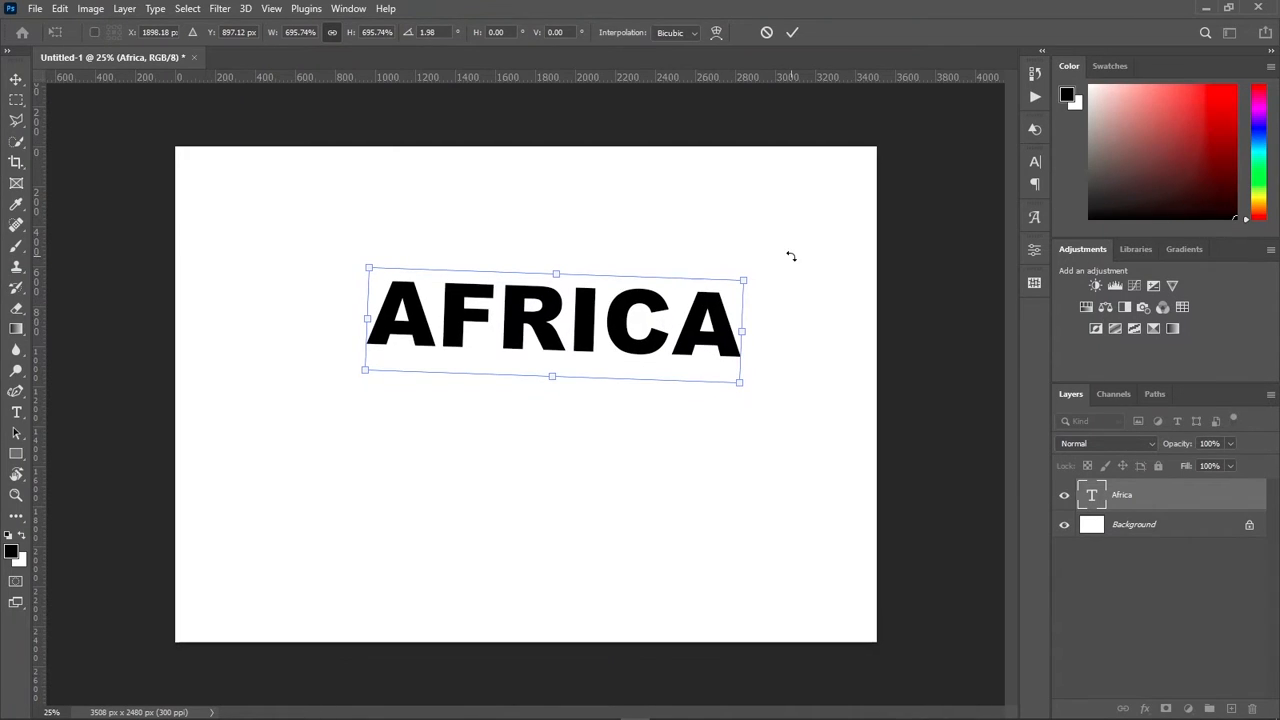
{"action": "key", "text": "ctrl+z"}
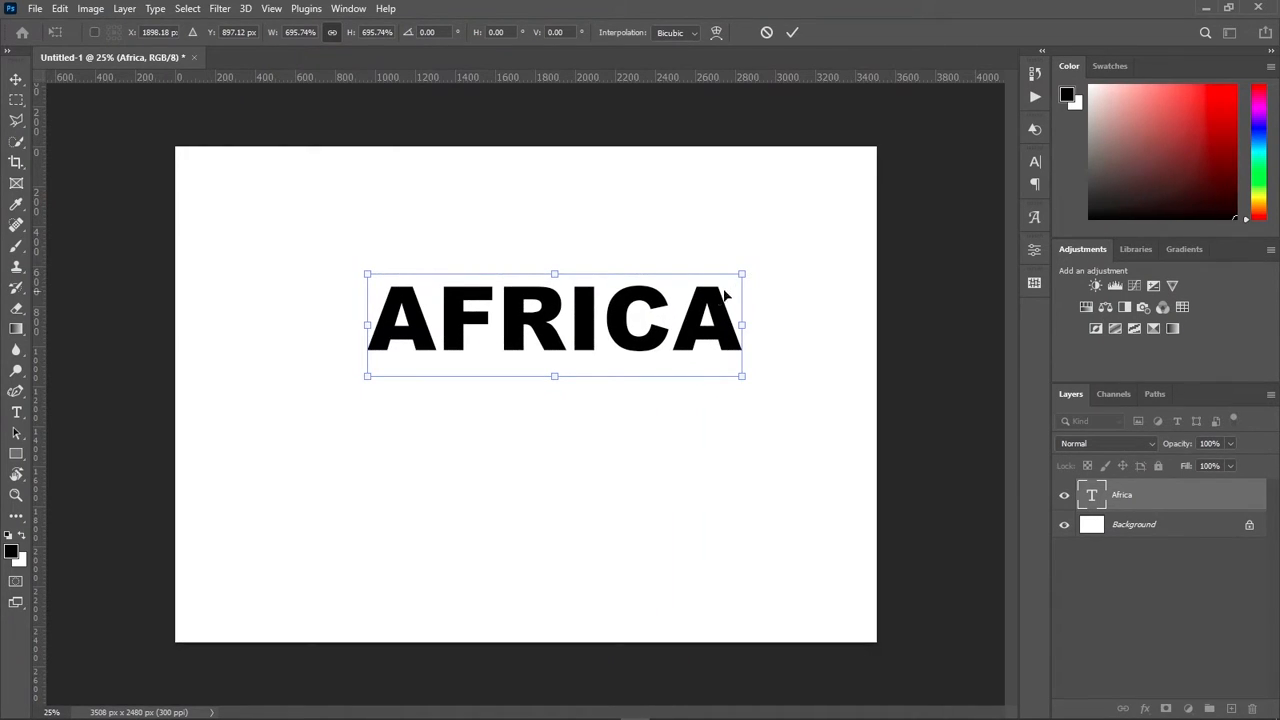
{"action": "left_click_drag", "start_coordinate": [740, 273], "coordinate": [818, 250]}
{"action": "left_click_drag", "start_coordinate": [706, 300], "coordinate": [618, 390]}
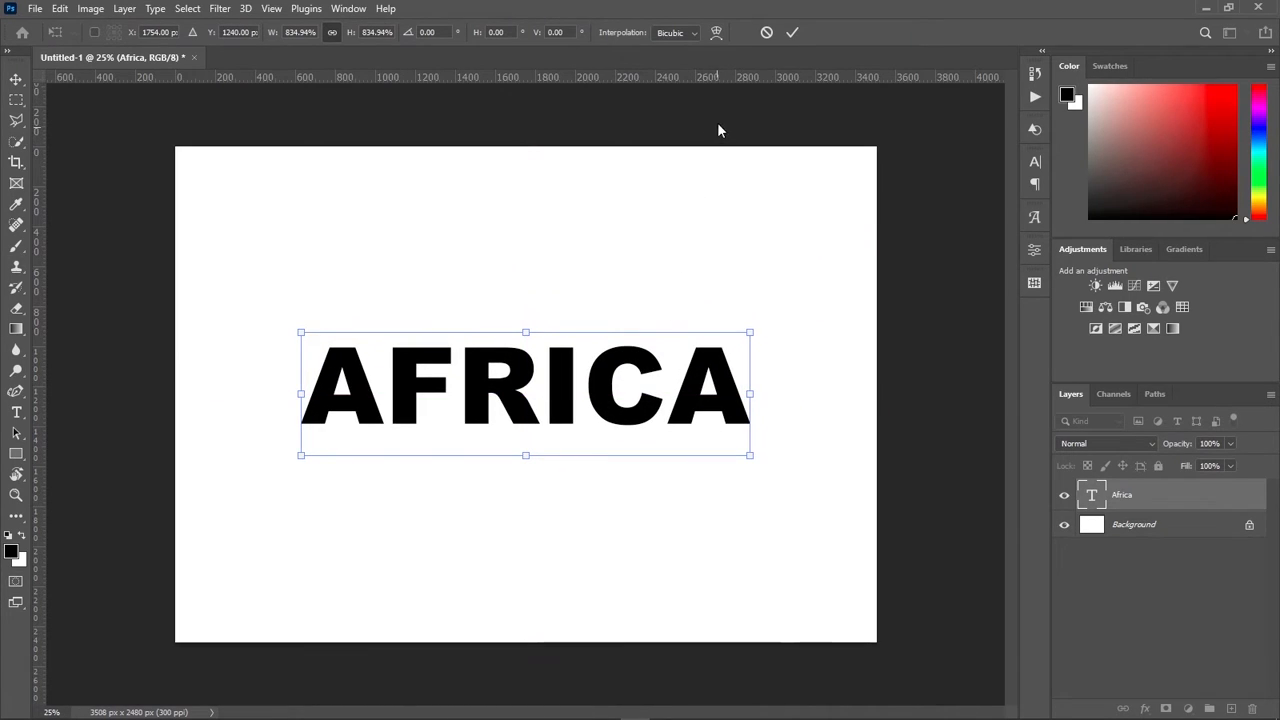
{"action": "left_click", "coordinate": [792, 32]}
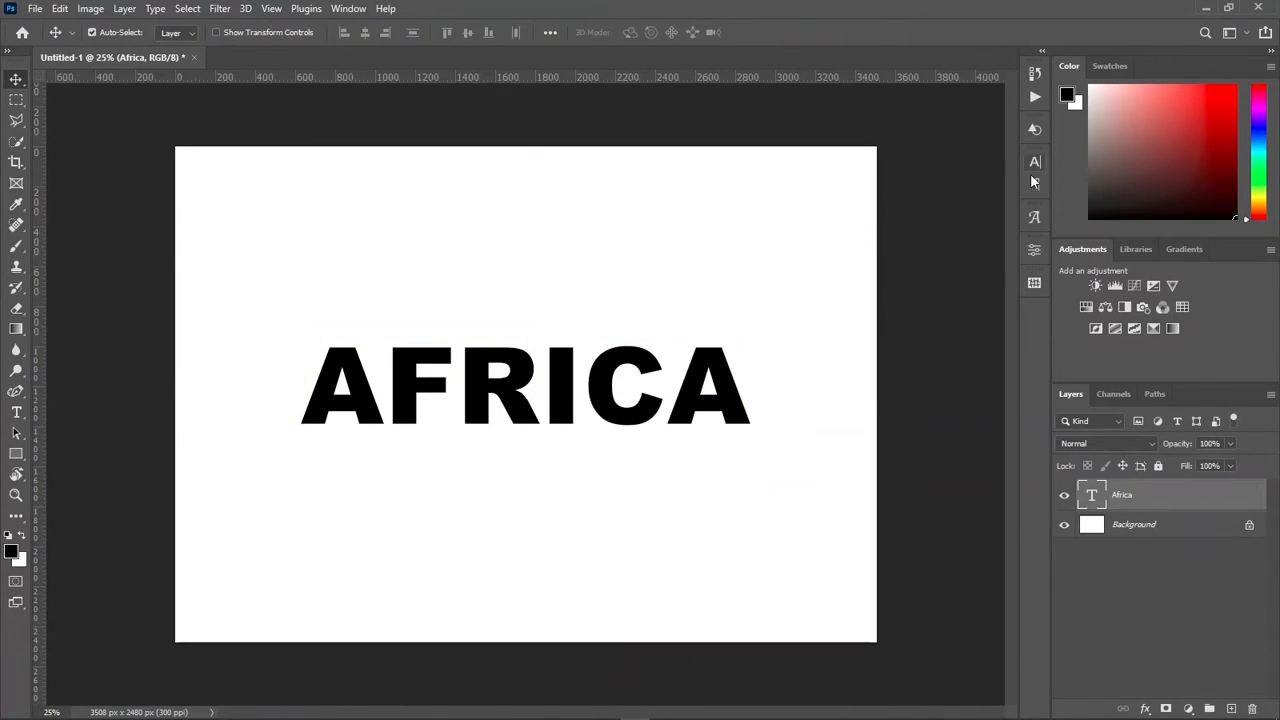
Step: Set alignment relative to the canvas and center the AFRICA text vertically on it
{"action": "left_click", "coordinate": [550, 32]}
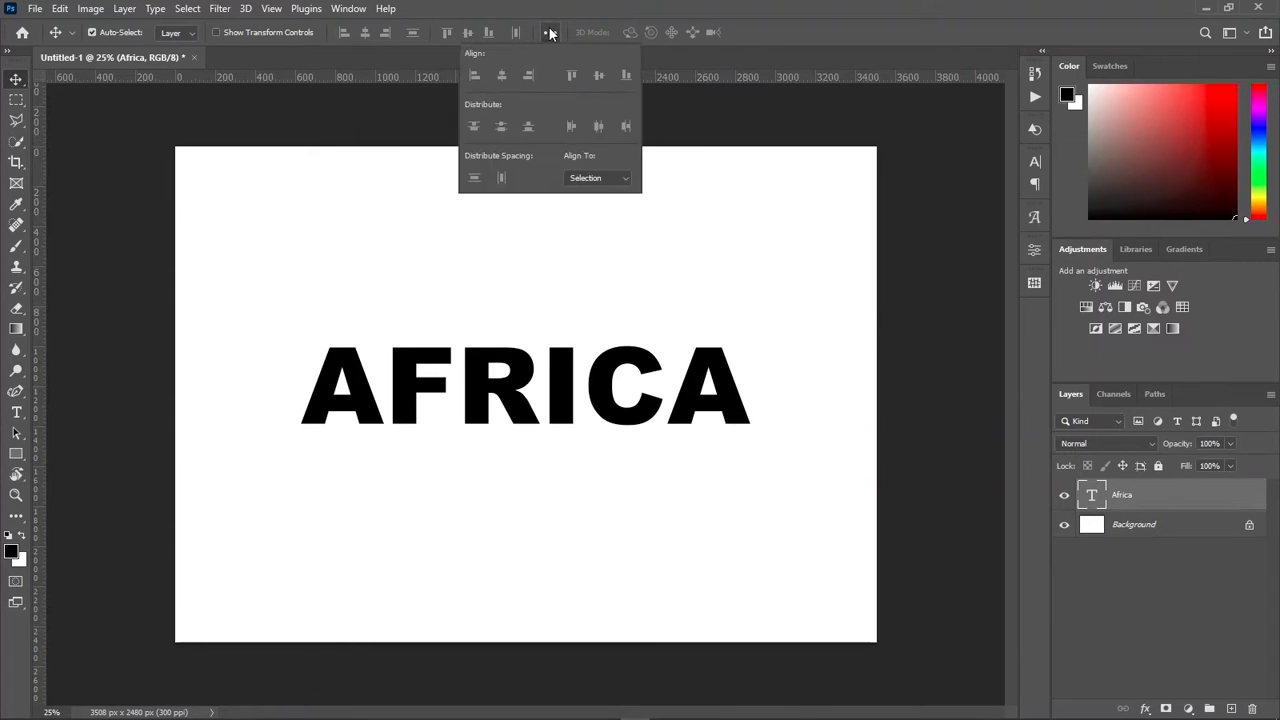
{"action": "left_click", "coordinate": [600, 178]}
{"action": "left_click", "coordinate": [590, 204]}
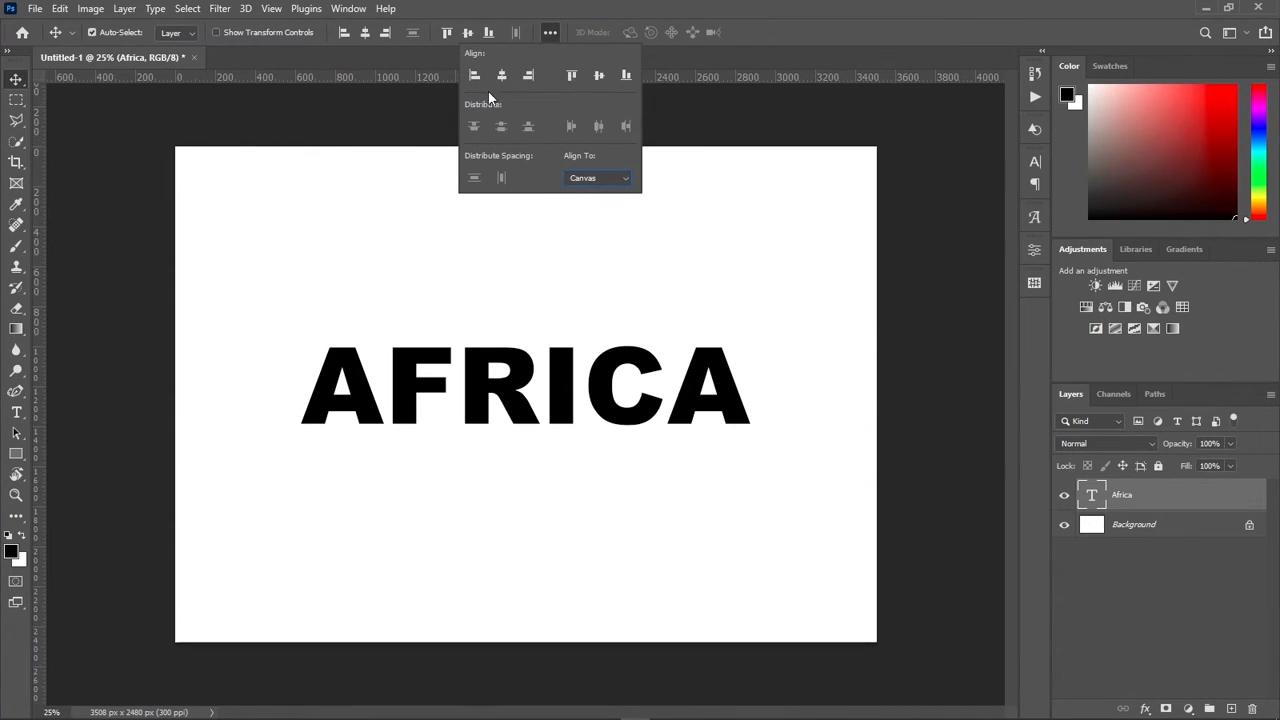
{"action": "left_click", "coordinate": [595, 77]}
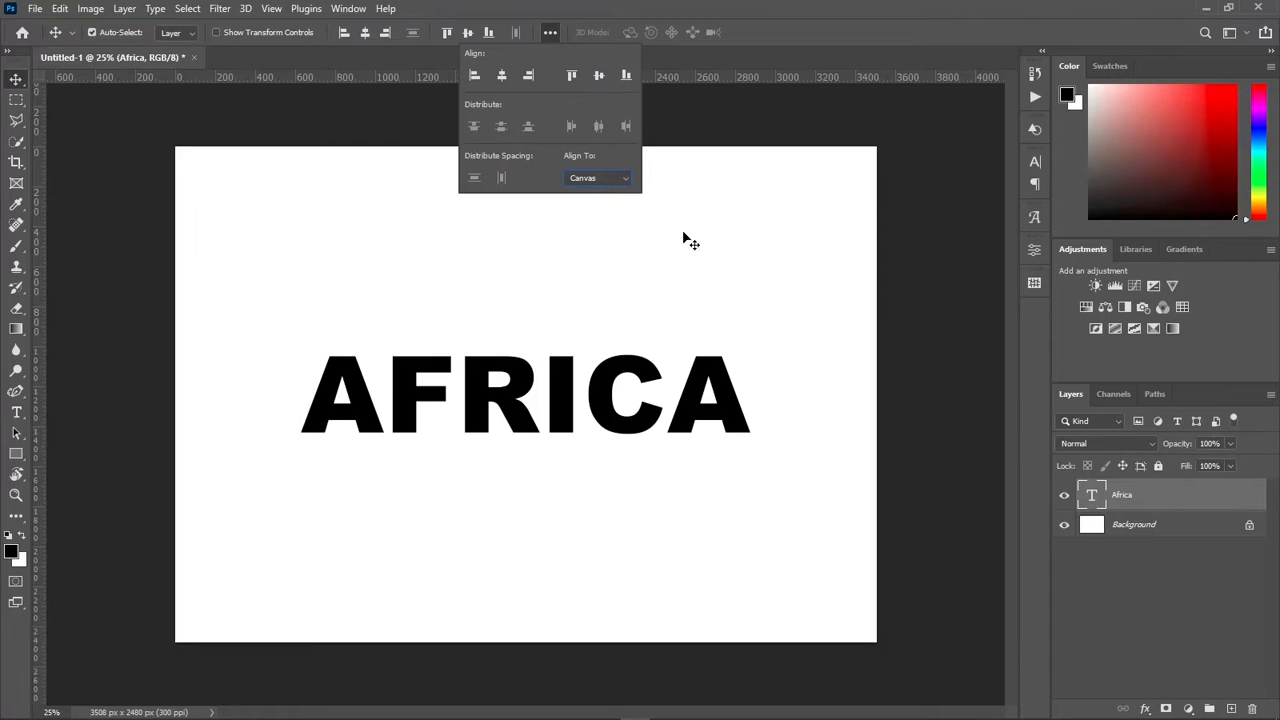
{"action": "left_click", "coordinate": [757, 378]}
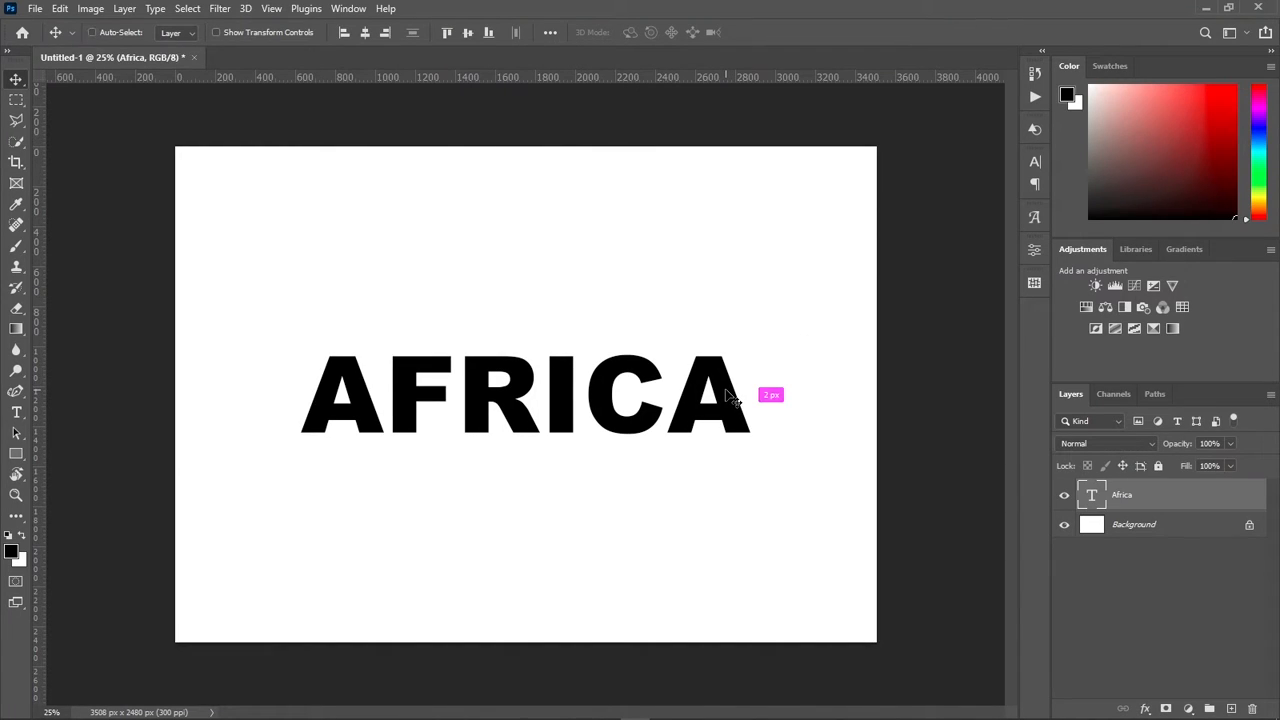
Step: Enlarge the AFRICA text proportionally about its center to about 123%
{"action": "key", "text": "ctrl+t"}
{"action": "left_click_drag", "start_coordinate": [751, 341], "coordinate": [800, 308]}
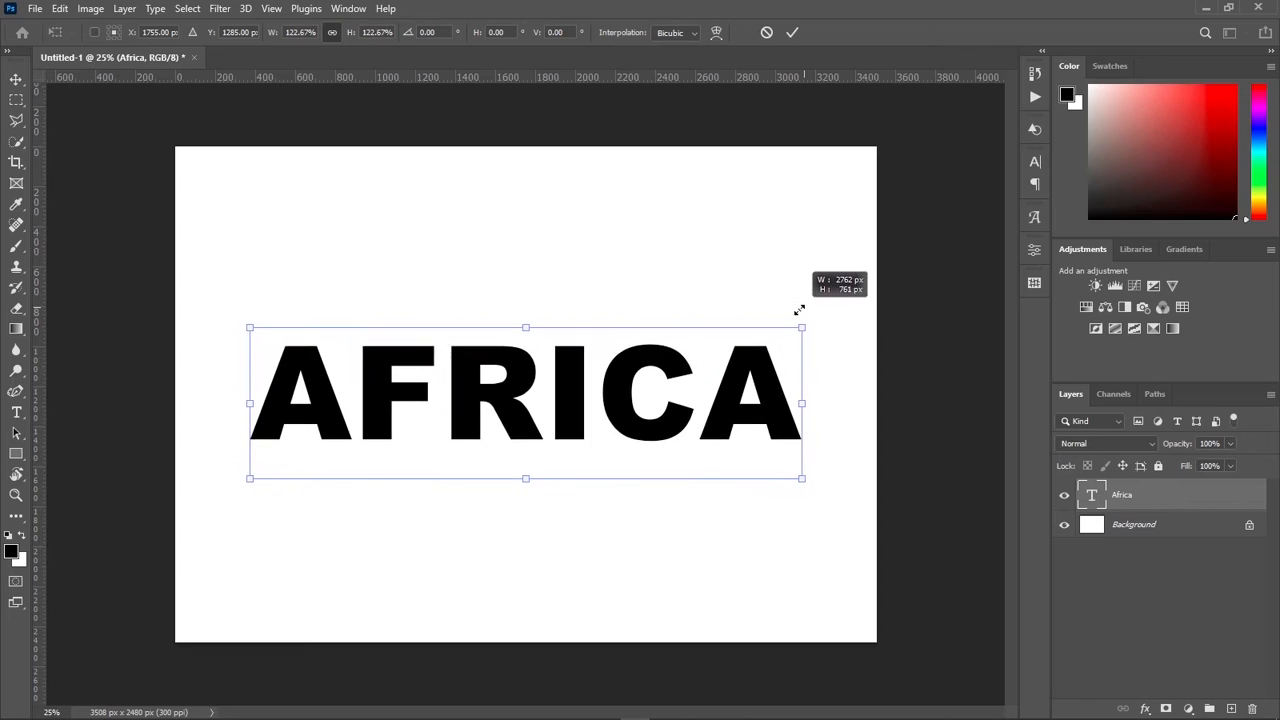
{"action": "left_click", "coordinate": [792, 32]}
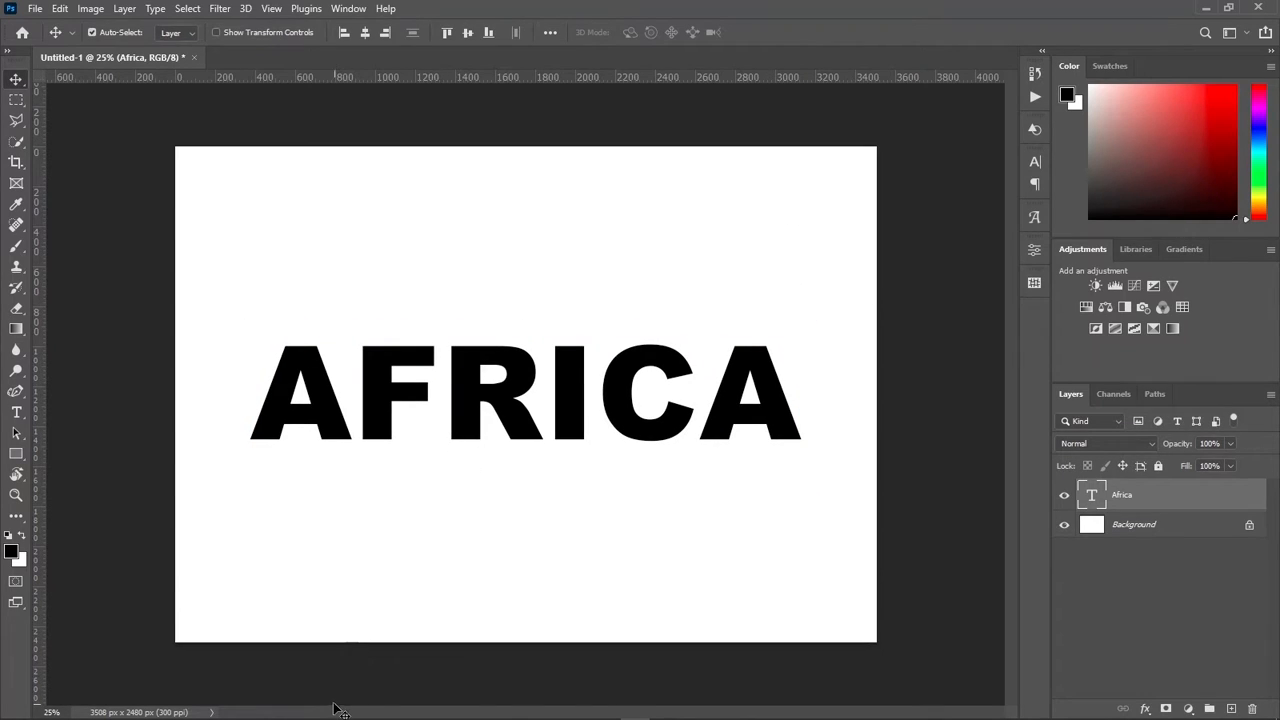
{"action": "left_click", "coordinate": [190, 708]}
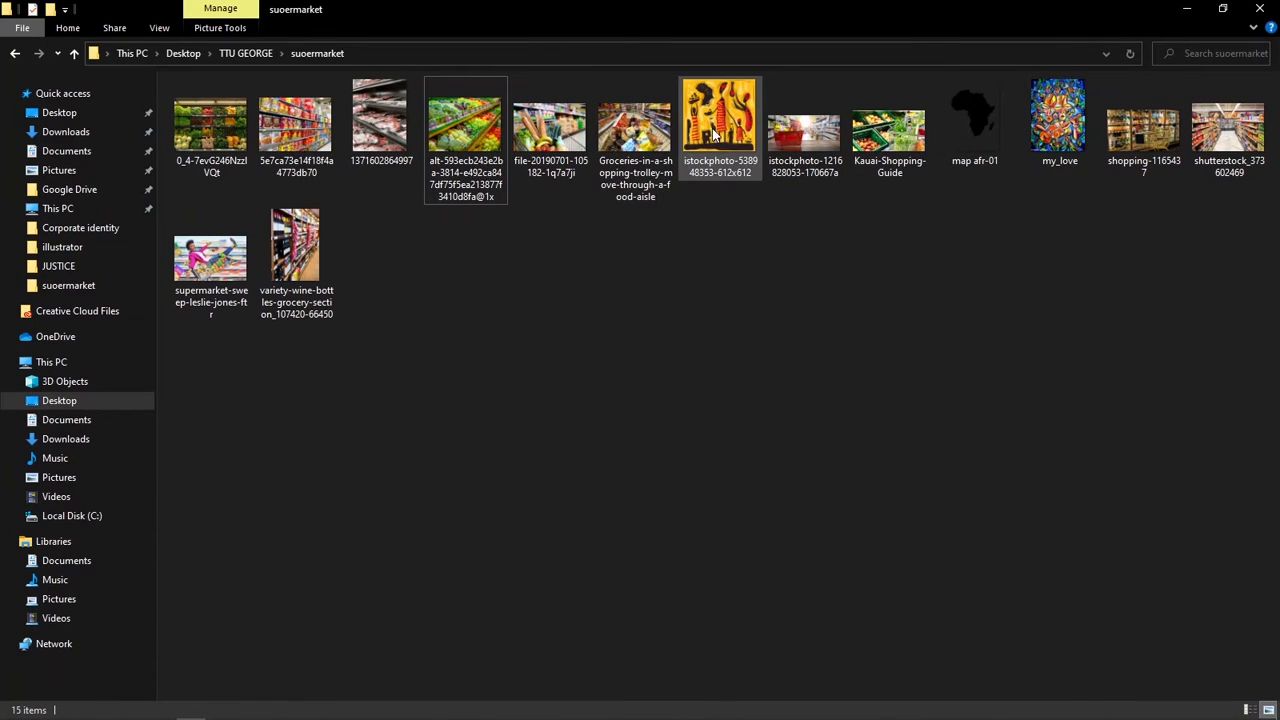
{"action": "left_click_drag", "start_coordinate": [717, 120], "coordinate": [517, 342]}
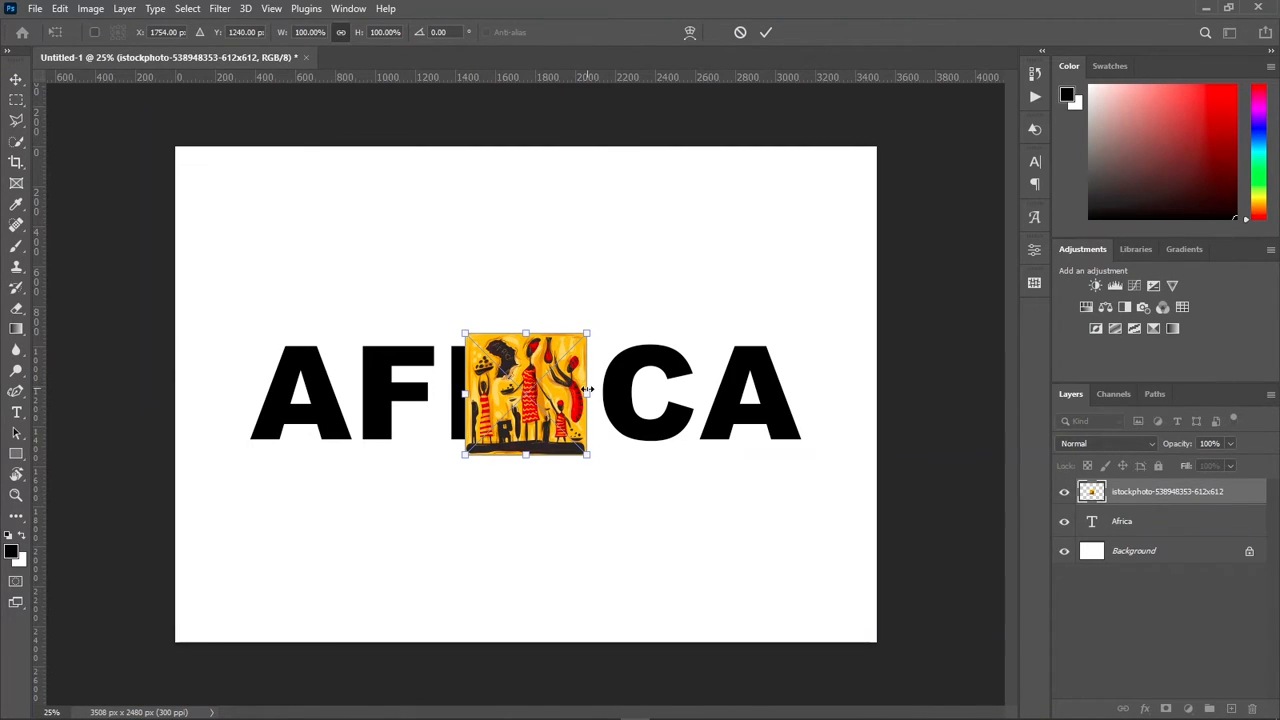
{"action": "left_click_drag", "start_coordinate": [587, 392], "coordinate": [808, 396]}
{"action": "key", "text": "Return"}
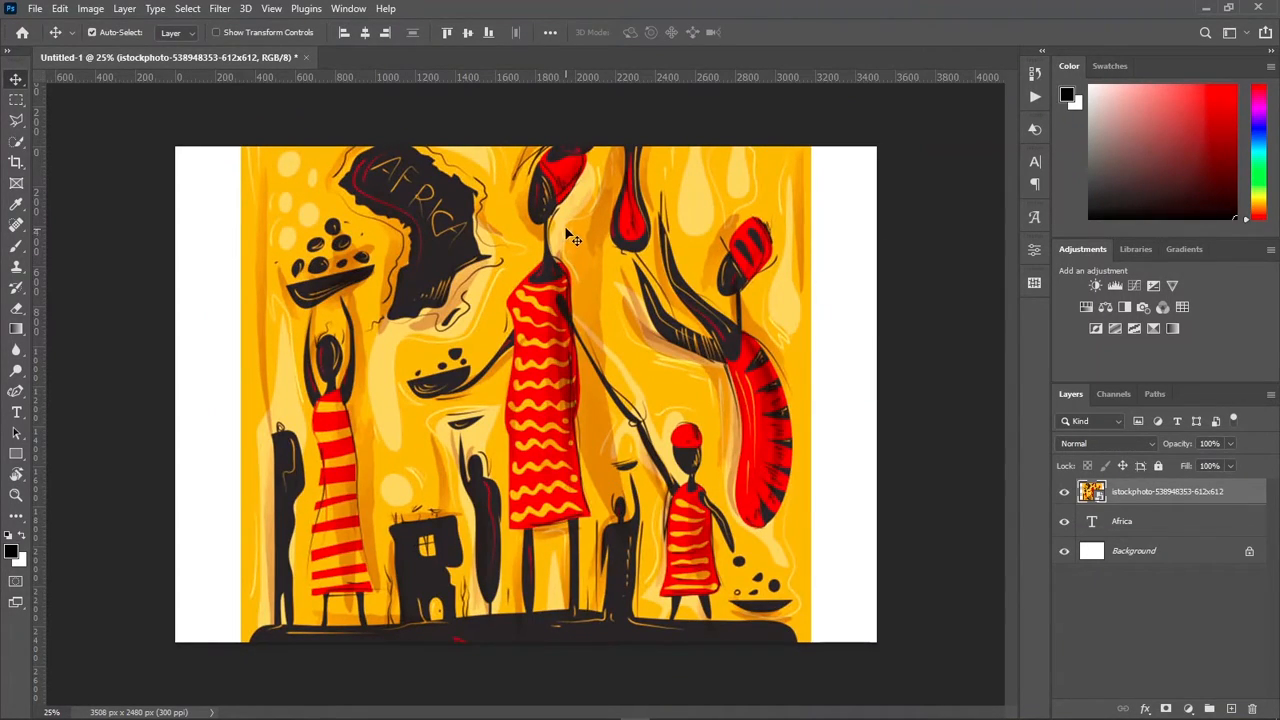
Step: Move the artwork image down over the text, clip it to the Africa text layer with a clipping mask, and fine-tune its position
{"action": "left_click_drag", "start_coordinate": [564, 238], "coordinate": [562, 362]}
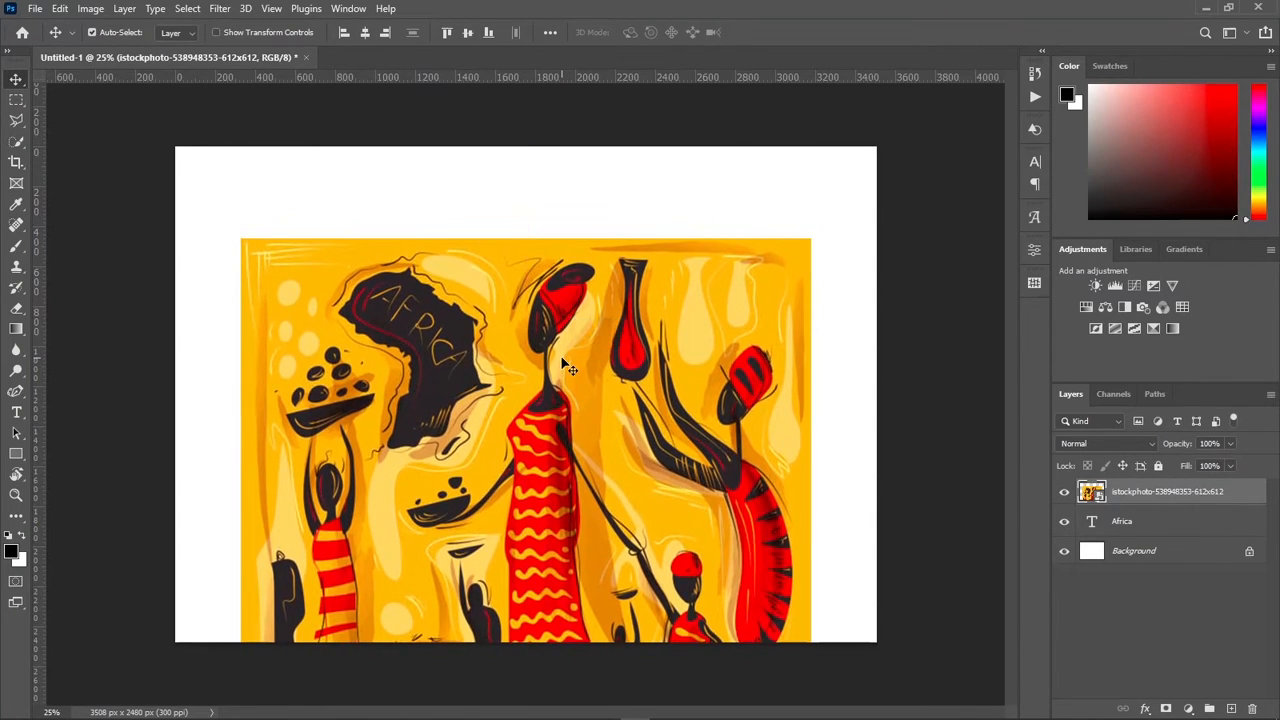
{"action": "right_click", "coordinate": [1145, 497]}
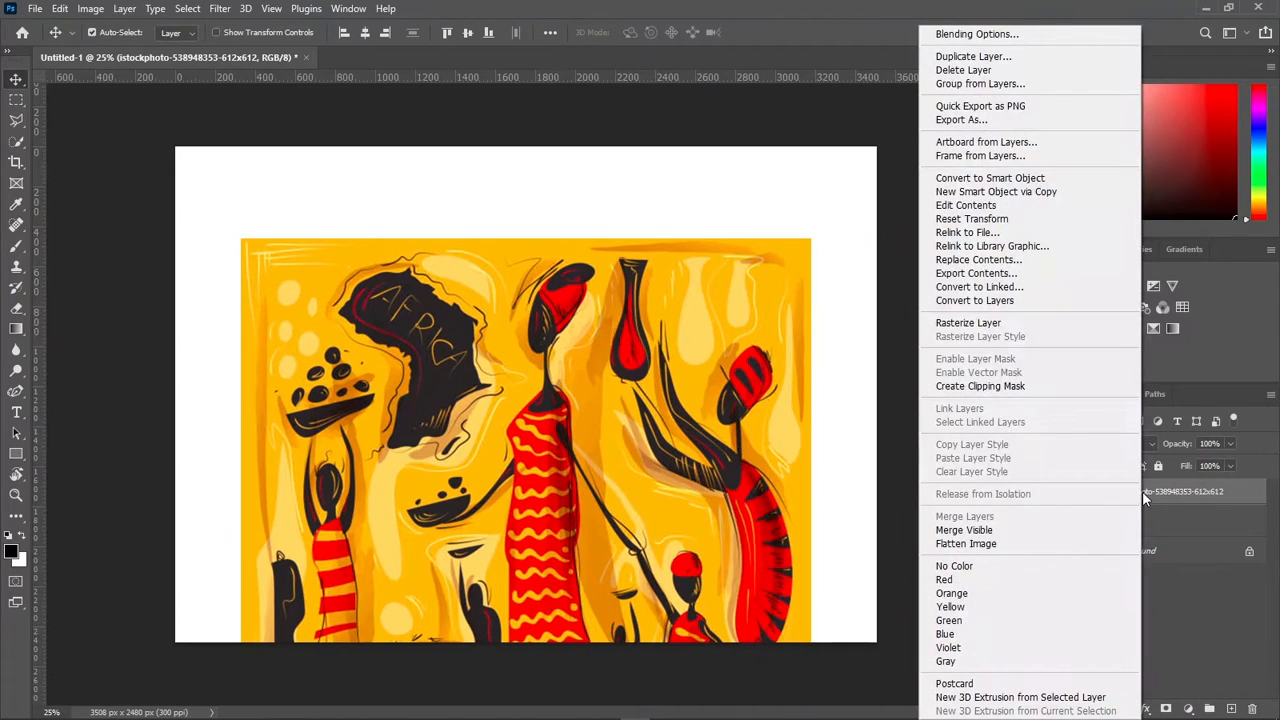
{"action": "left_click", "coordinate": [1048, 388]}
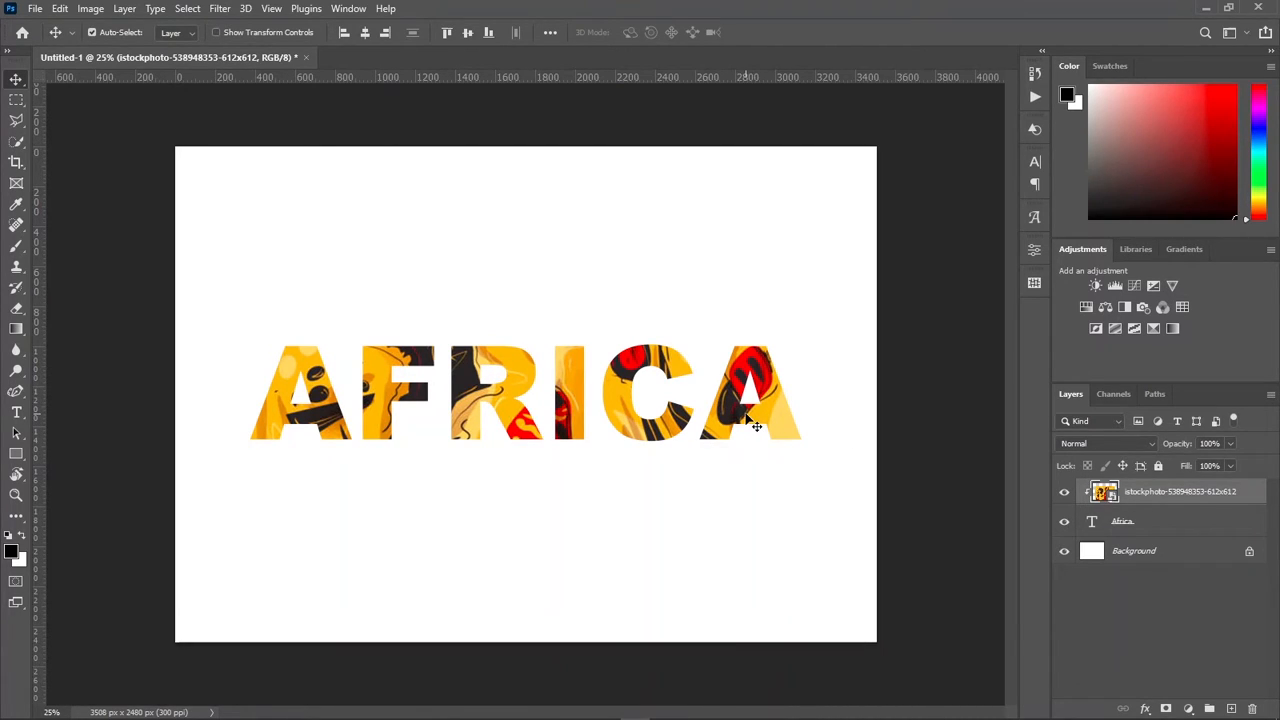
{"action": "mouse_move", "coordinate": [772, 422]}
{"action": "left_mouse_down"}
{"action": "mouse_move", "coordinate": [809, 374]}
{"action": "mouse_move", "coordinate": [743, 430]}
{"action": "mouse_move", "coordinate": [770, 425]}
{"action": "left_mouse_up"}
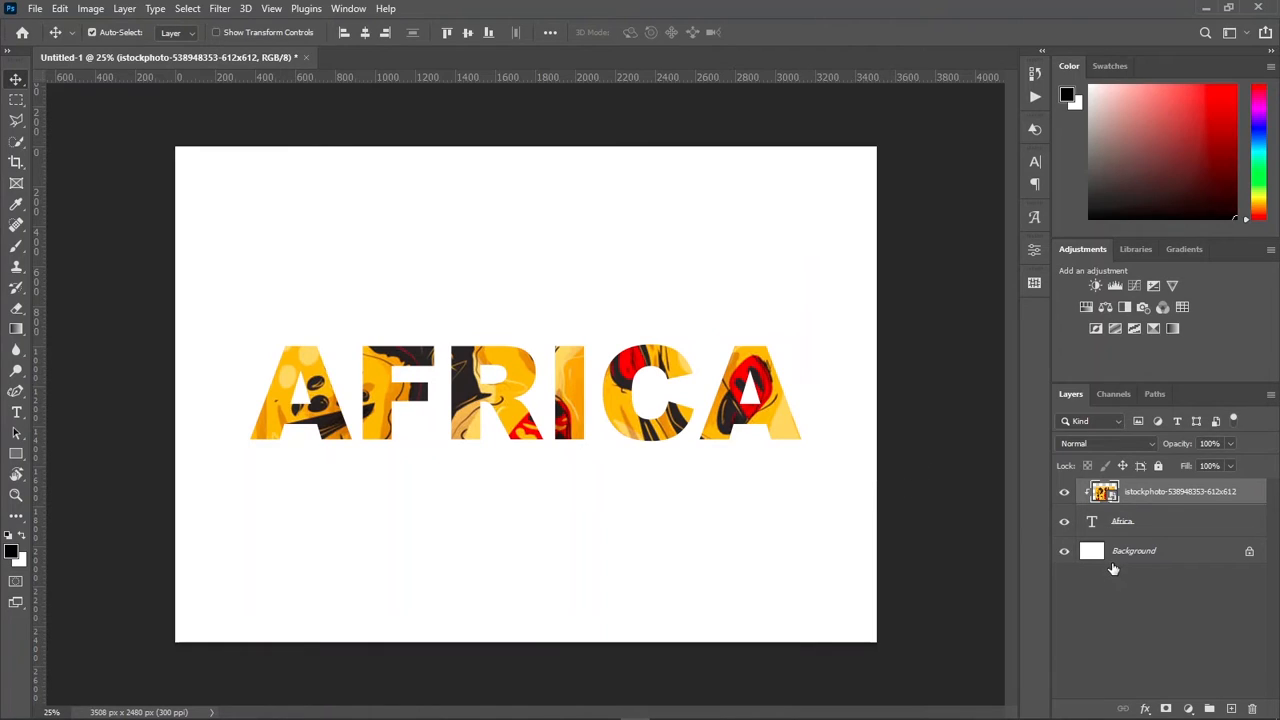
Step: Hide the clipped artwork and Africa text layers, and place map afr-01 from File Explorer at the canvas center
{"action": "left_click", "coordinate": [1064, 494]}
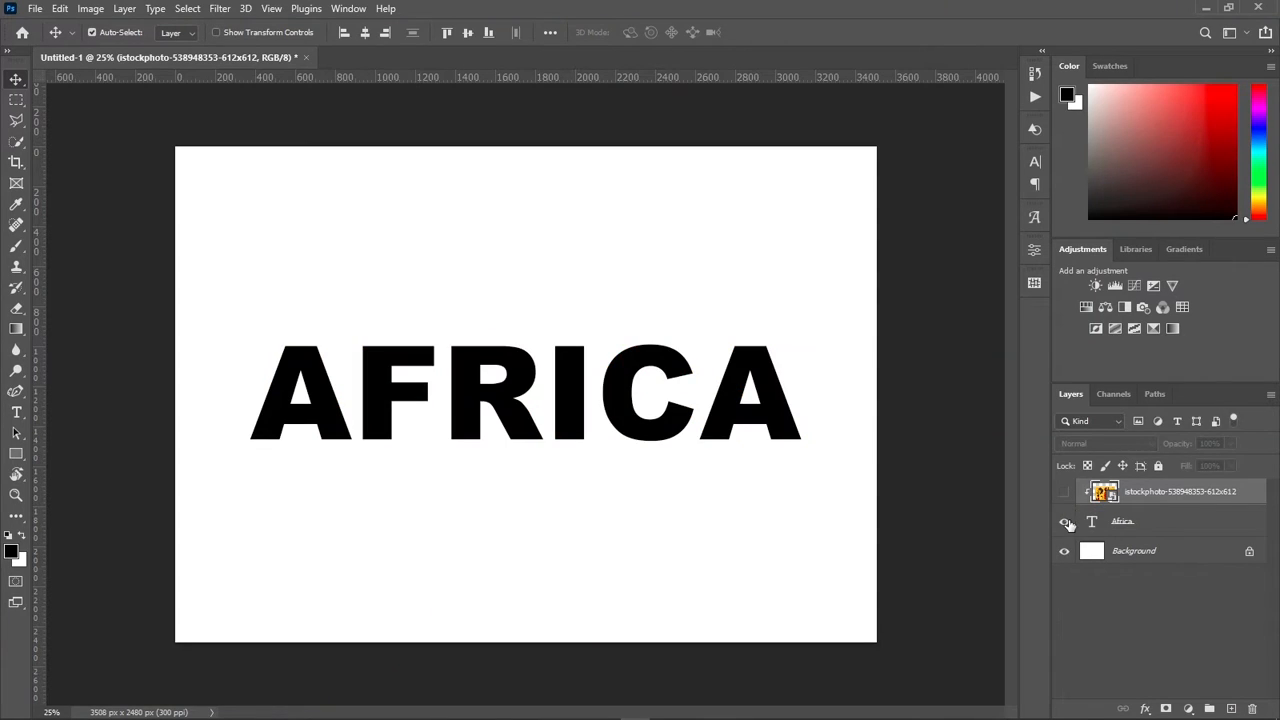
{"action": "left_click", "coordinate": [1064, 521]}
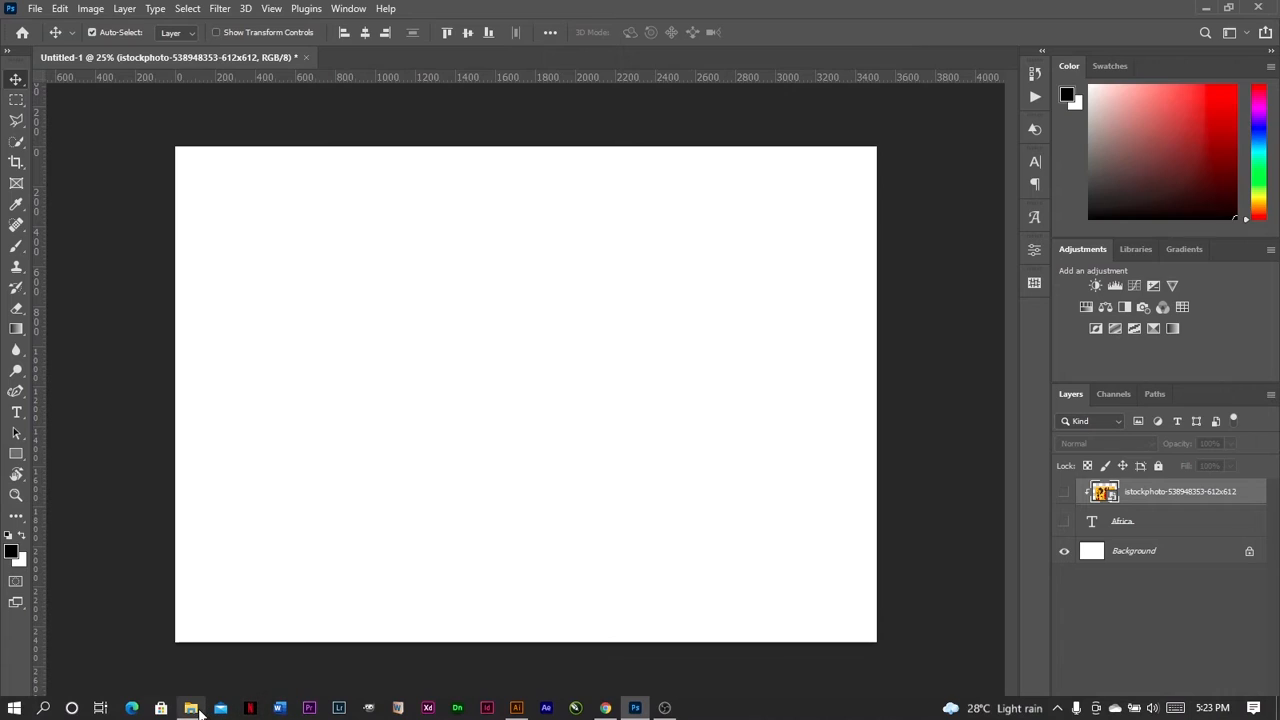
{"action": "left_click", "coordinate": [191, 708]}
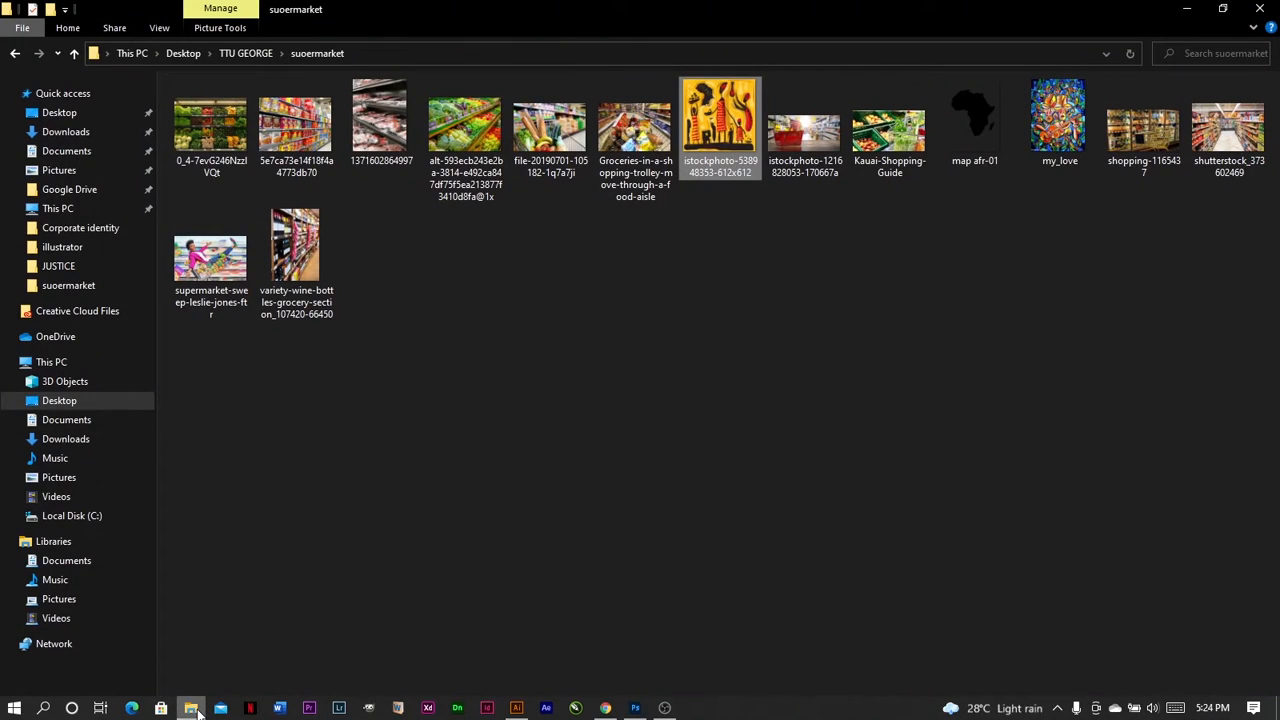
{"action": "left_click_drag", "start_coordinate": [972, 122], "coordinate": [529, 450]}
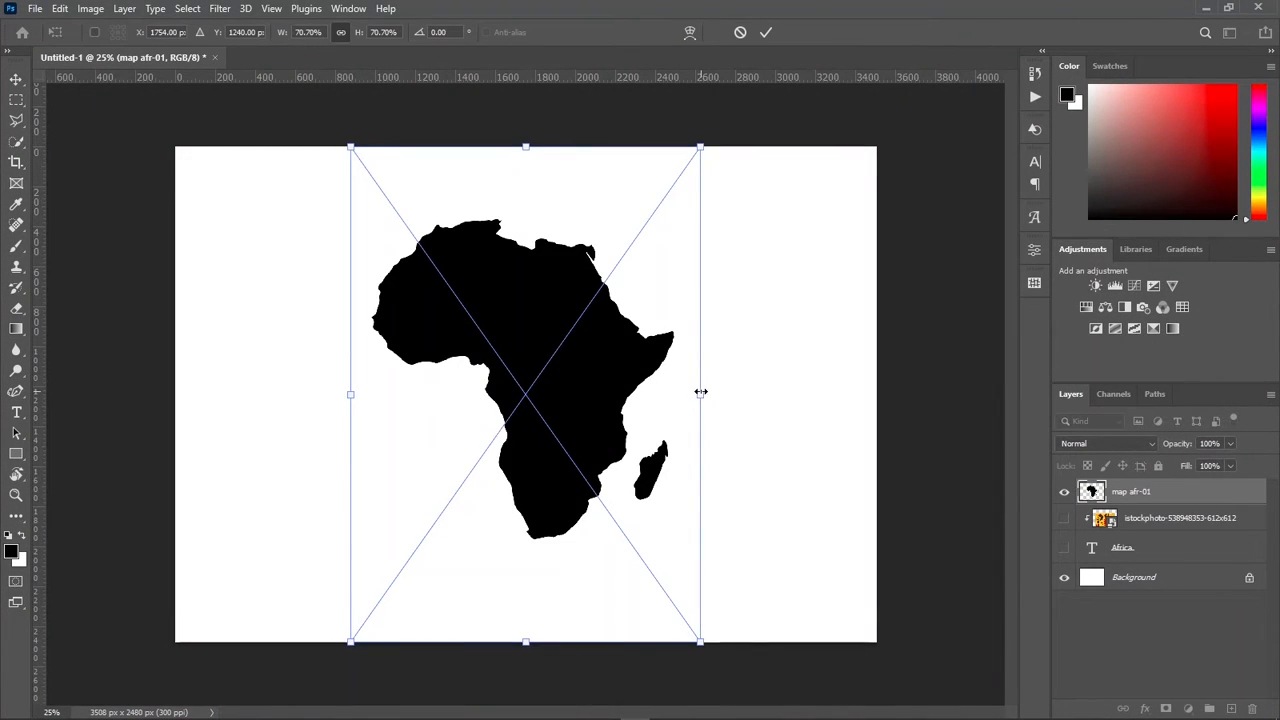
{"action": "left_click", "coordinate": [764, 32]}
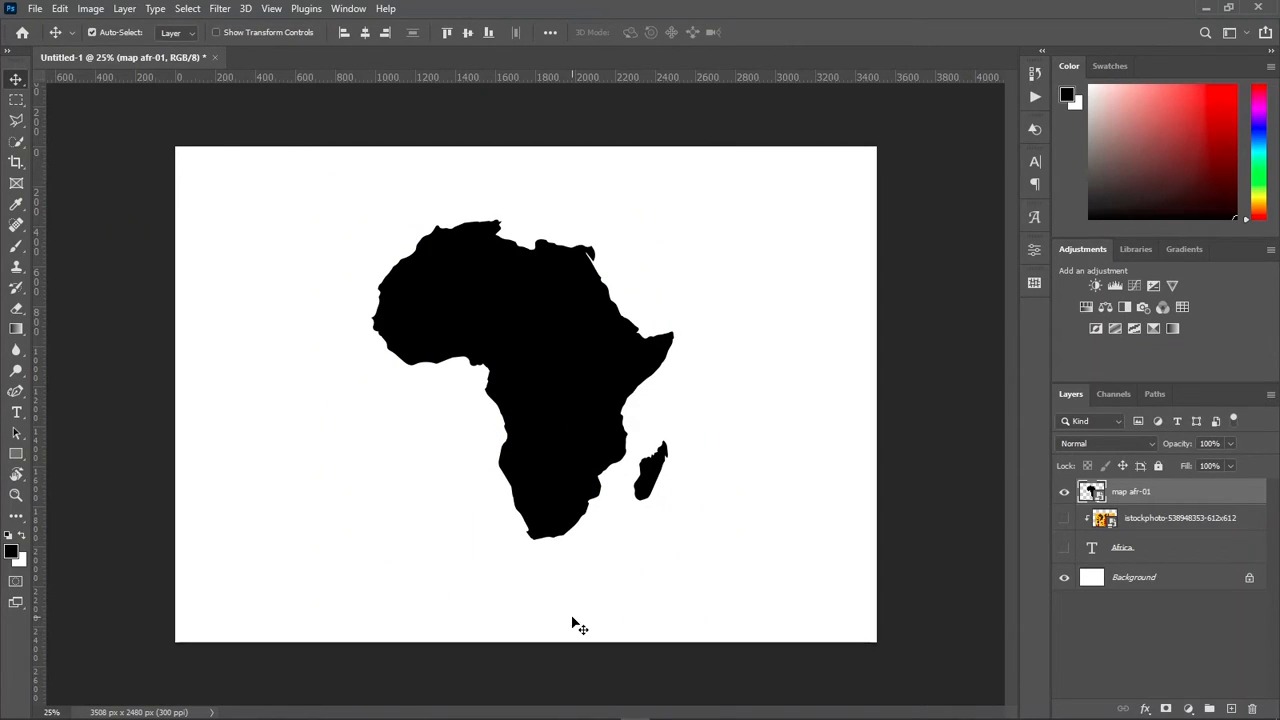
Step: Place the my_love image from the suoermarket folder in File Explorer at the canvas center, above the map afr-01 layer
{"action": "mouse_move", "coordinate": [636, 714]}
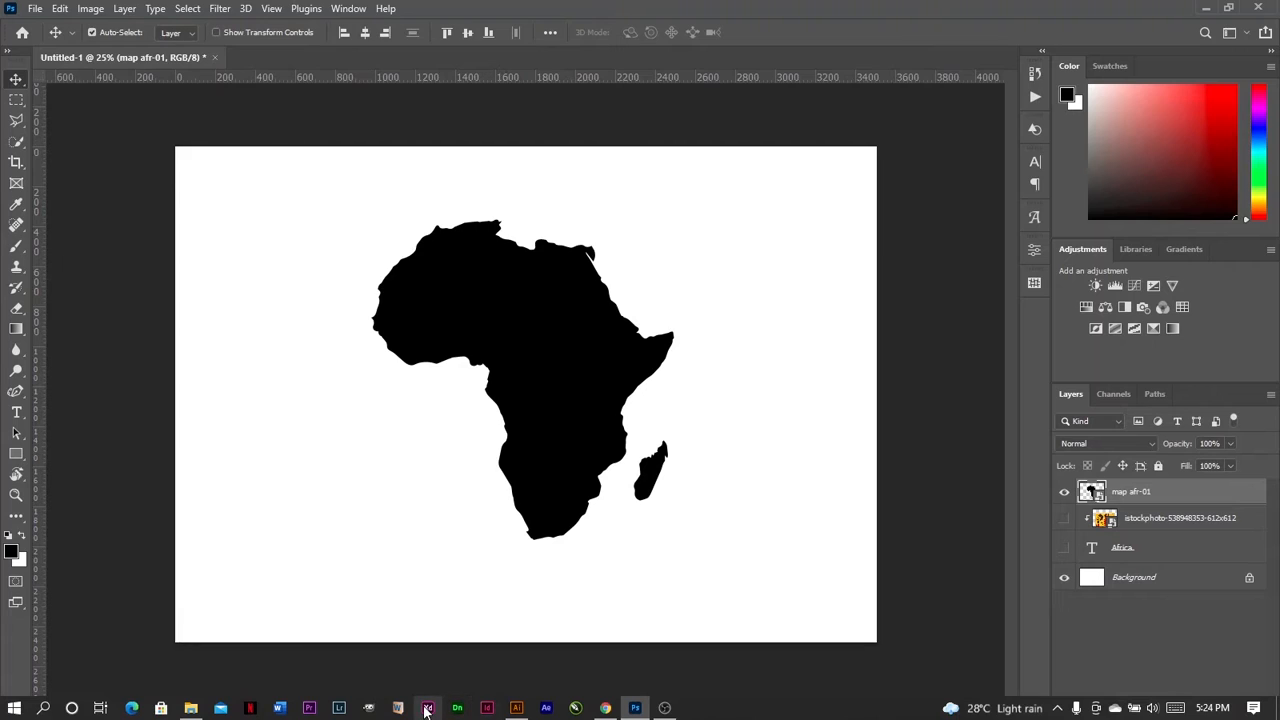
{"action": "mouse_move", "coordinate": [534, 710]}
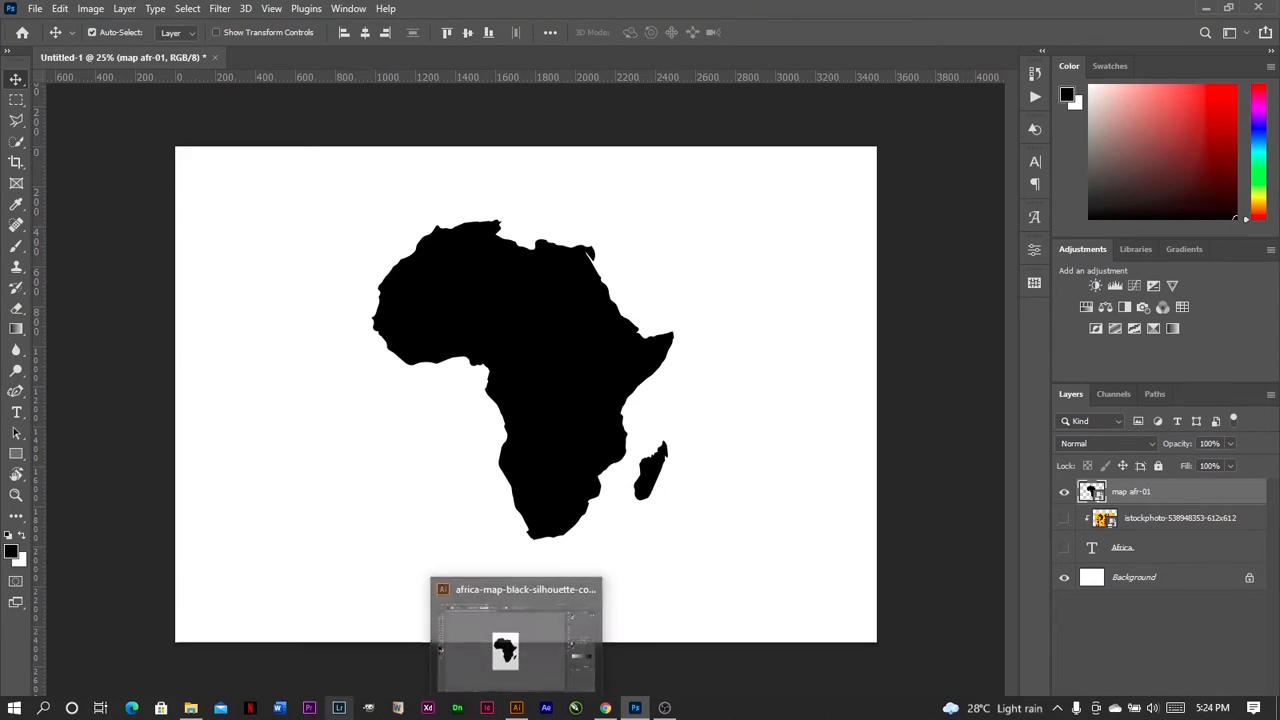
{"action": "left_click", "coordinate": [190, 710]}
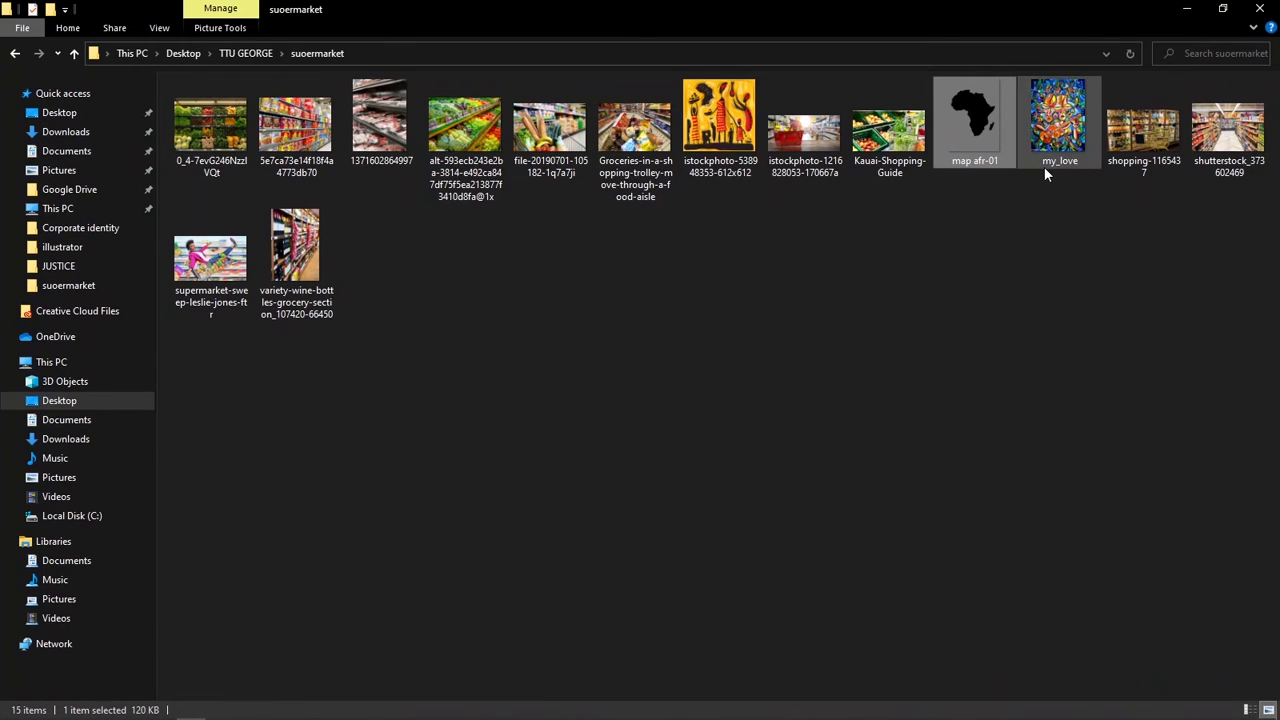
{"action": "left_click_drag", "start_coordinate": [1045, 165], "coordinate": [619, 432]}
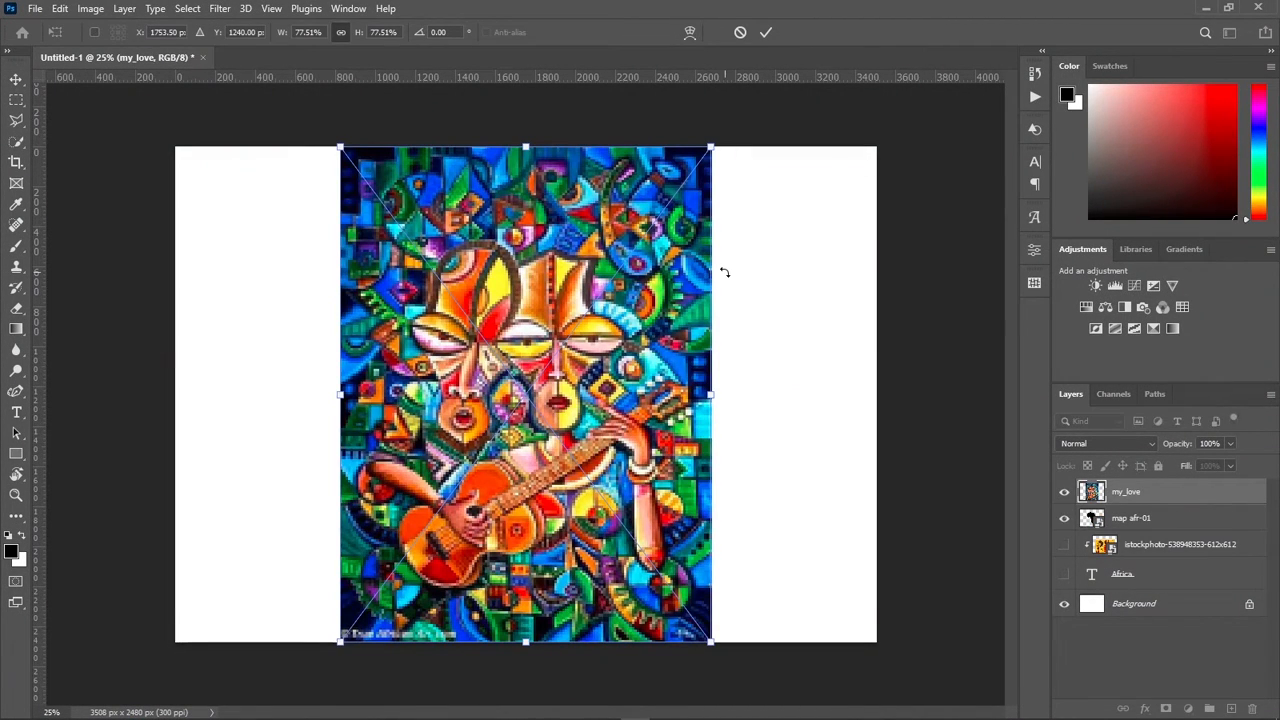
{"action": "left_click", "coordinate": [767, 31]}
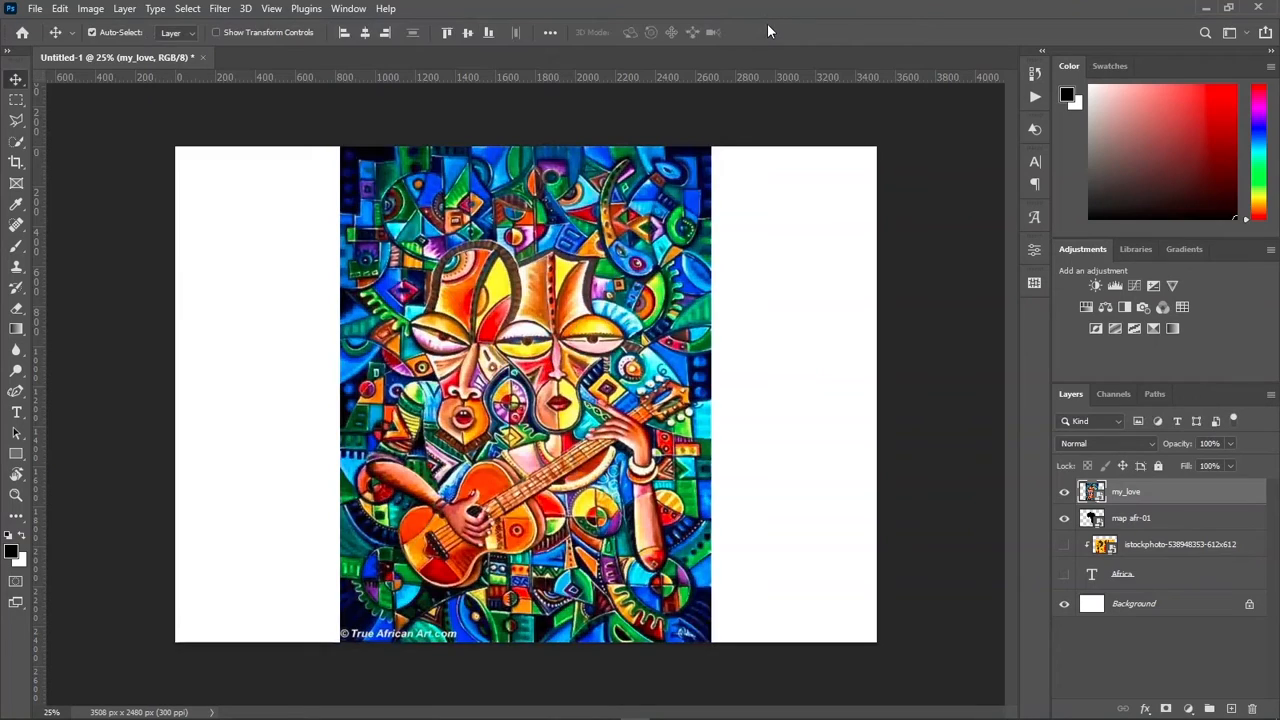
Step: Clip the my_love image to the map afr-01 layer with a clipping mask, and show the hidden Africa text and its artwork
{"action": "right_click", "coordinate": [1133, 494]}
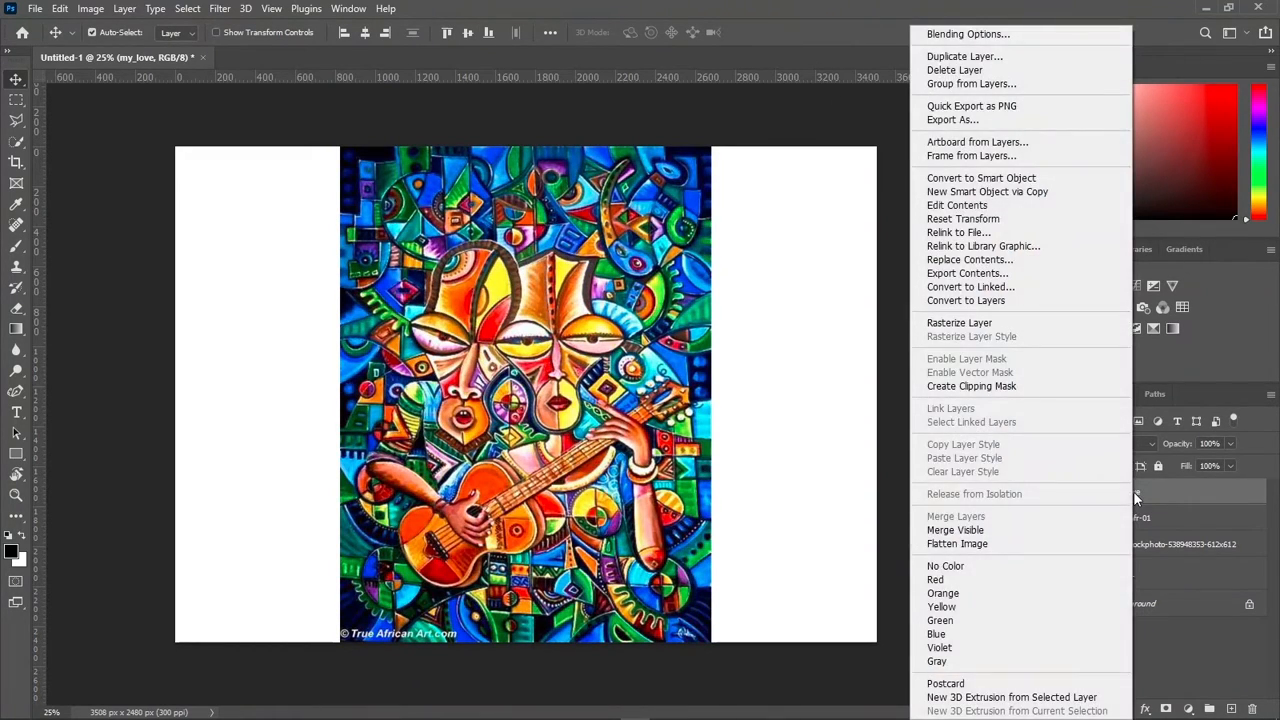
{"action": "key", "text": "Escape"}
{"action": "right_click", "coordinate": [1134, 490]}
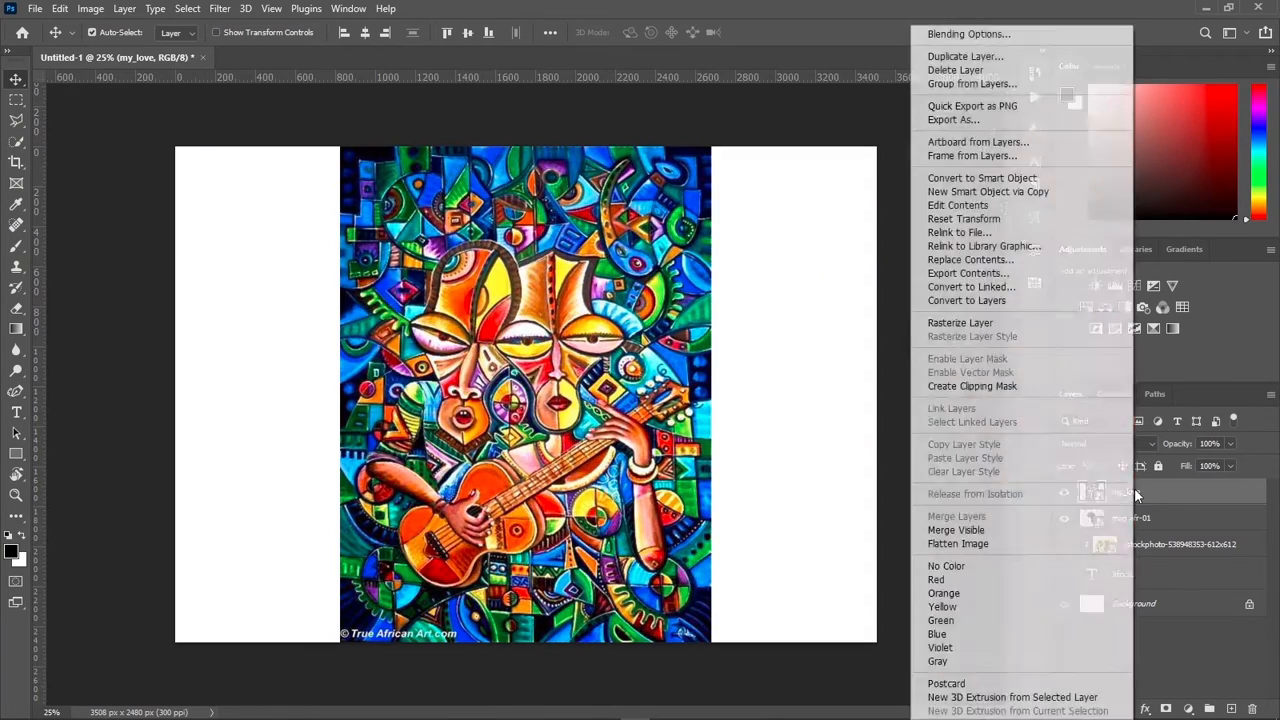
{"action": "left_click", "coordinate": [1061, 393]}
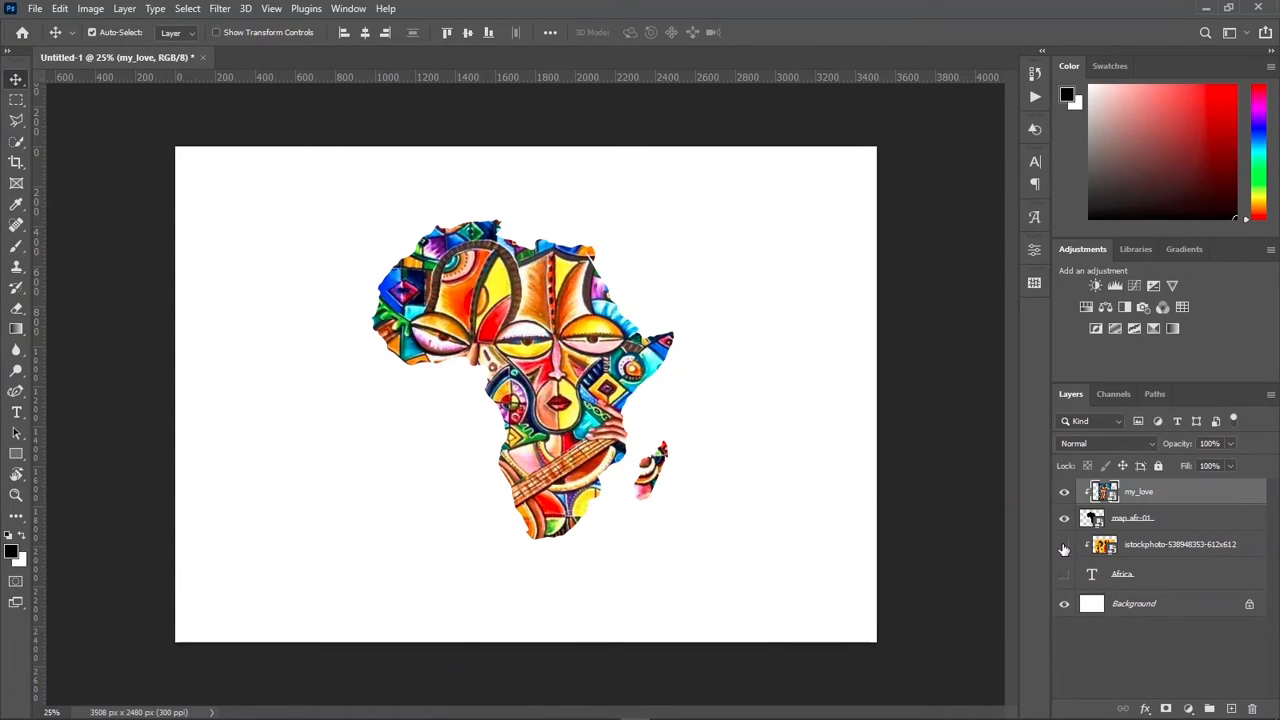
{"action": "left_click", "coordinate": [1064, 573]}
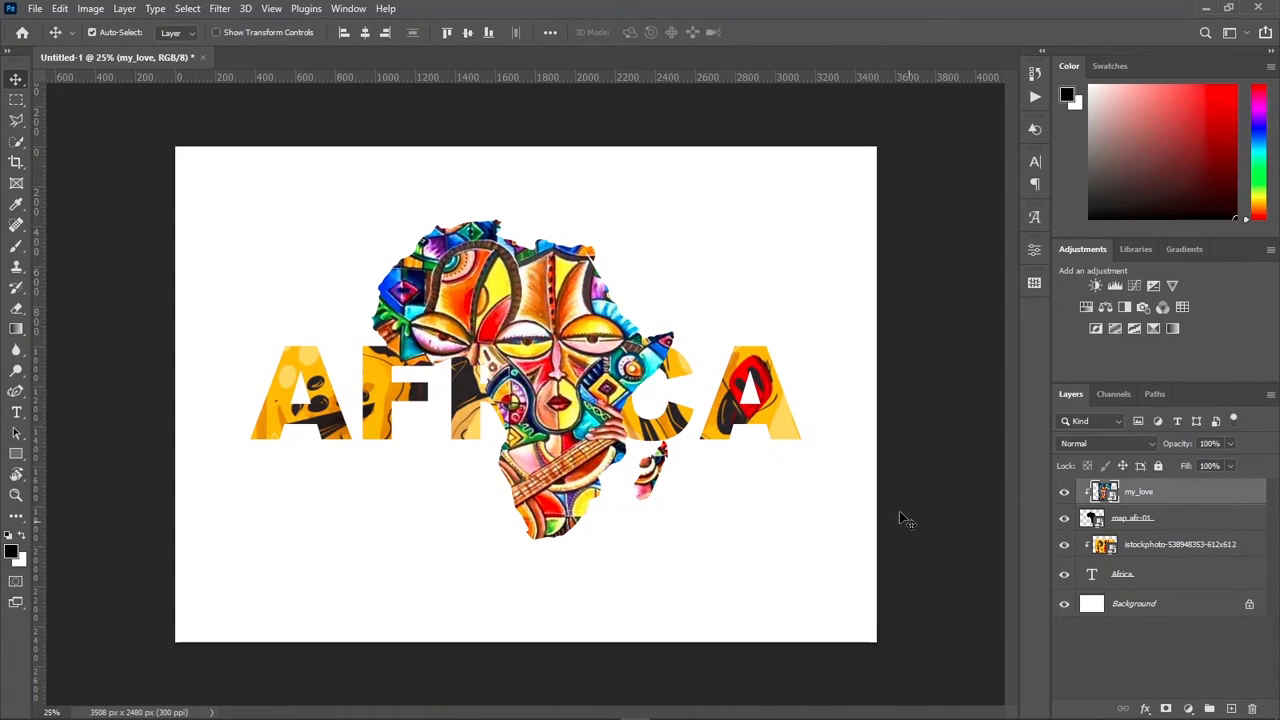
Step: Scale the my_love and map afr-01 layers together to about 57% and position the filled map centrally below the AFRICA text
{"action": "left_click", "coordinate": [1135, 522], "text": "shift"}
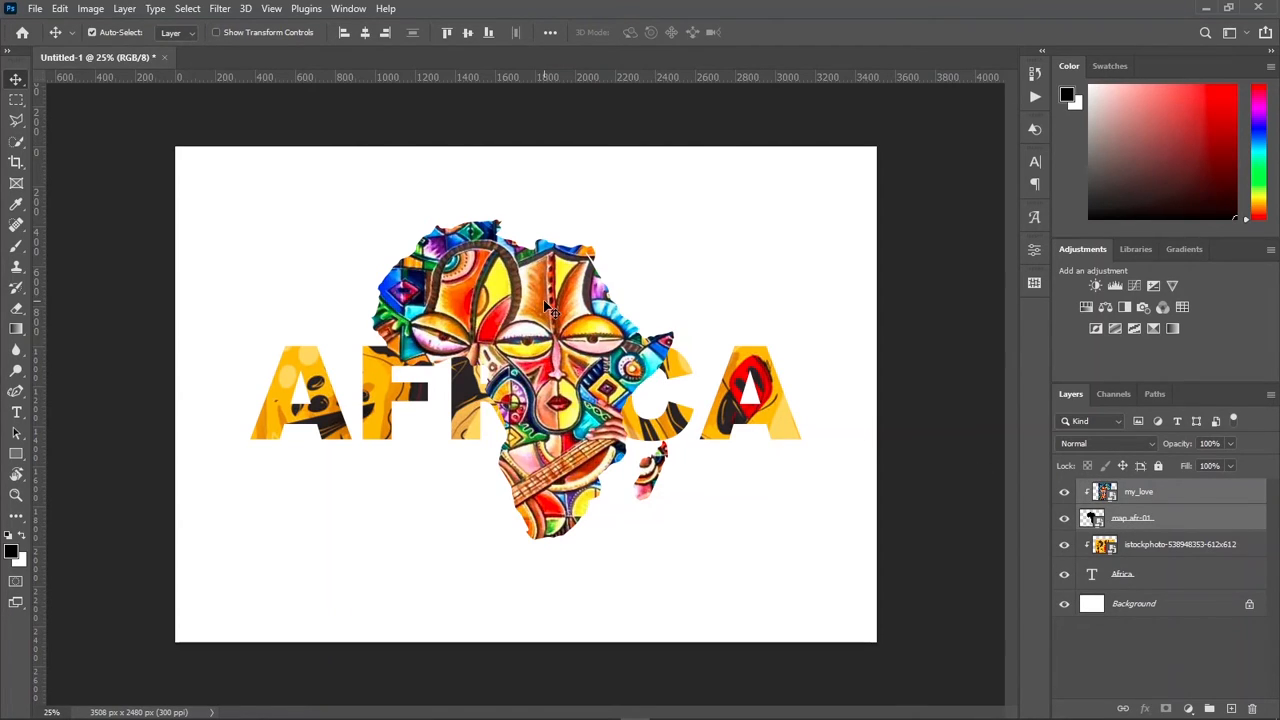
{"action": "left_click_drag", "start_coordinate": [545, 298], "coordinate": [719, 257]}
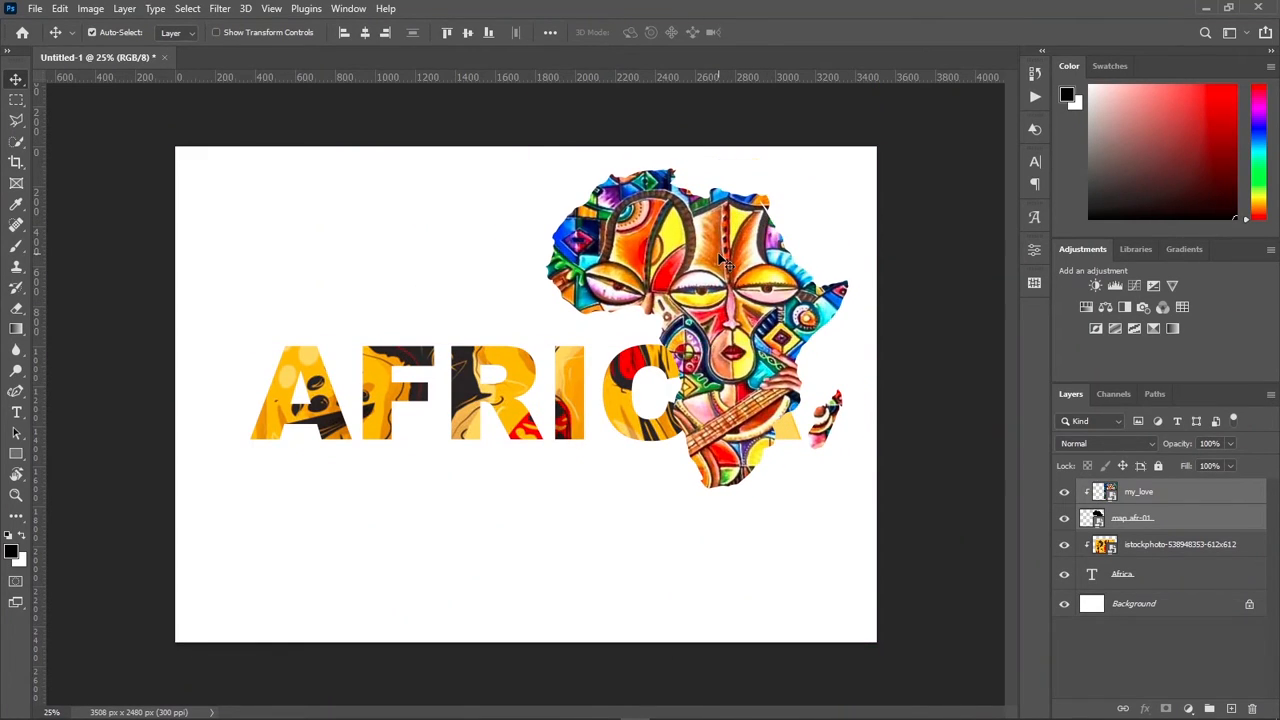
{"action": "key", "text": "ctrl+t"}
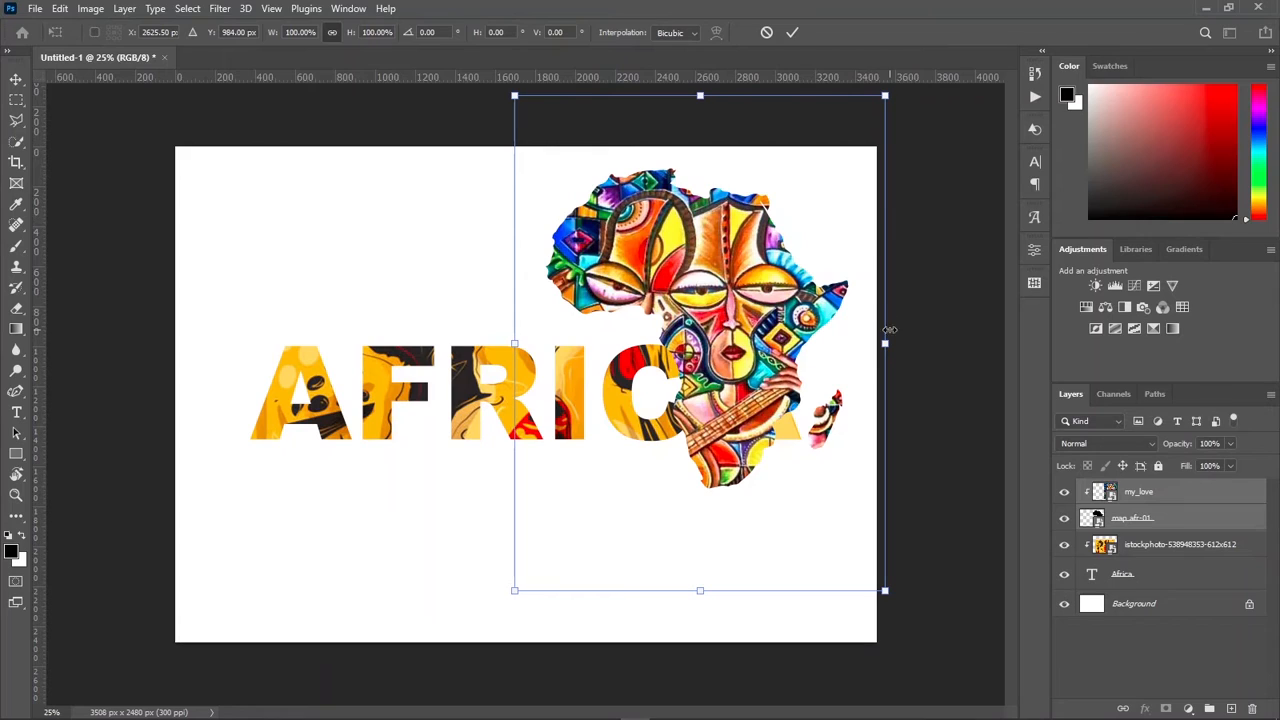
{"action": "left_click_drag", "start_coordinate": [885, 343], "coordinate": [730, 335]}
{"action": "left_click_drag", "start_coordinate": [636, 340], "coordinate": [590, 440]}
{"action": "left_click_drag", "start_coordinate": [556, 478], "coordinate": [540, 512]}
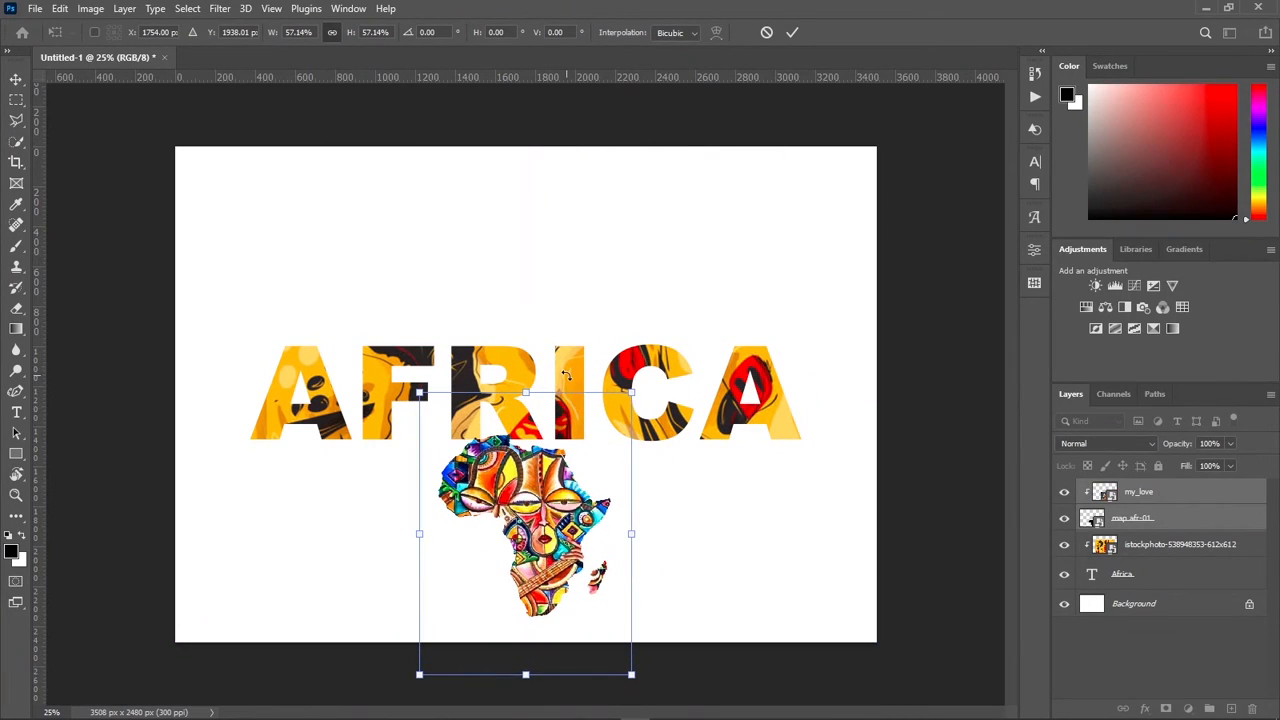
{"action": "left_click", "coordinate": [792, 34]}
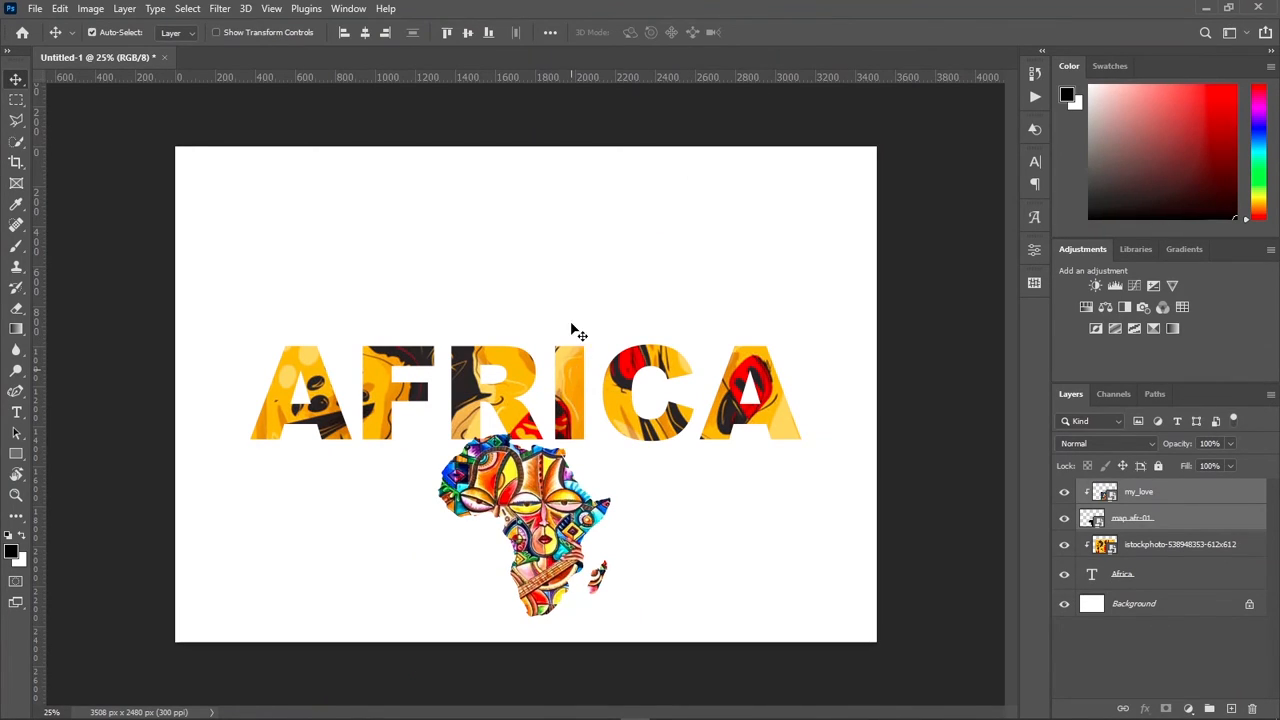
Step: Move the Africa text and its clipped artwork together up, clear of the map, and align their horizontal centers
{"action": "left_click_drag", "start_coordinate": [576, 314], "coordinate": [577, 299]}
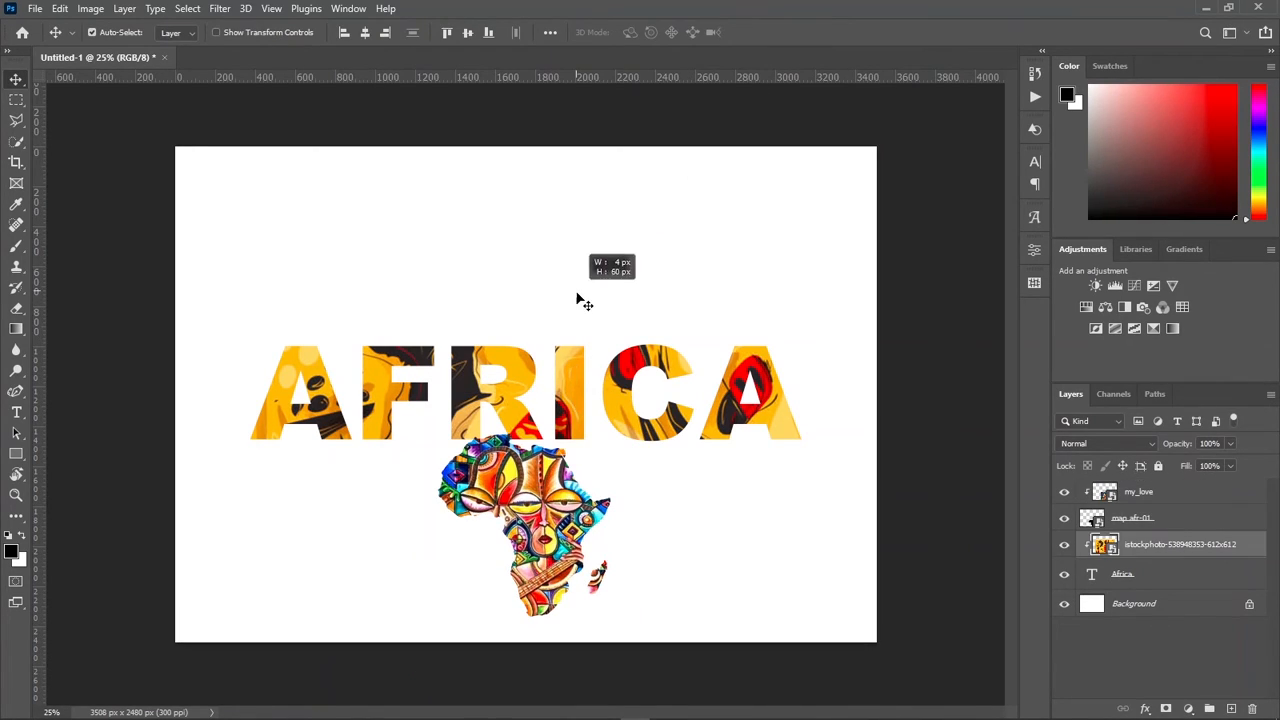
{"action": "left_click", "coordinate": [1157, 574], "text": "shift"}
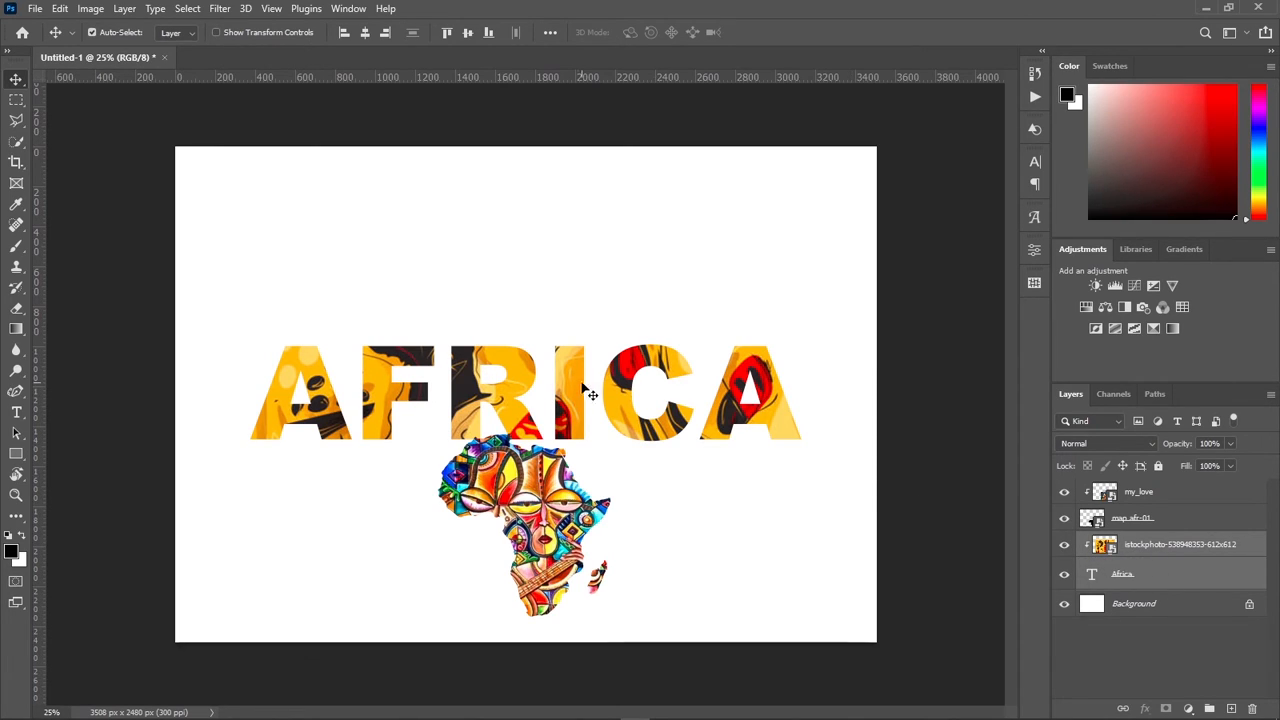
{"action": "mouse_move", "coordinate": [575, 384]}
{"action": "left_mouse_down"}
{"action": "mouse_move", "coordinate": [566, 332]}
{"action": "mouse_move", "coordinate": [574, 365]}
{"action": "left_mouse_up"}
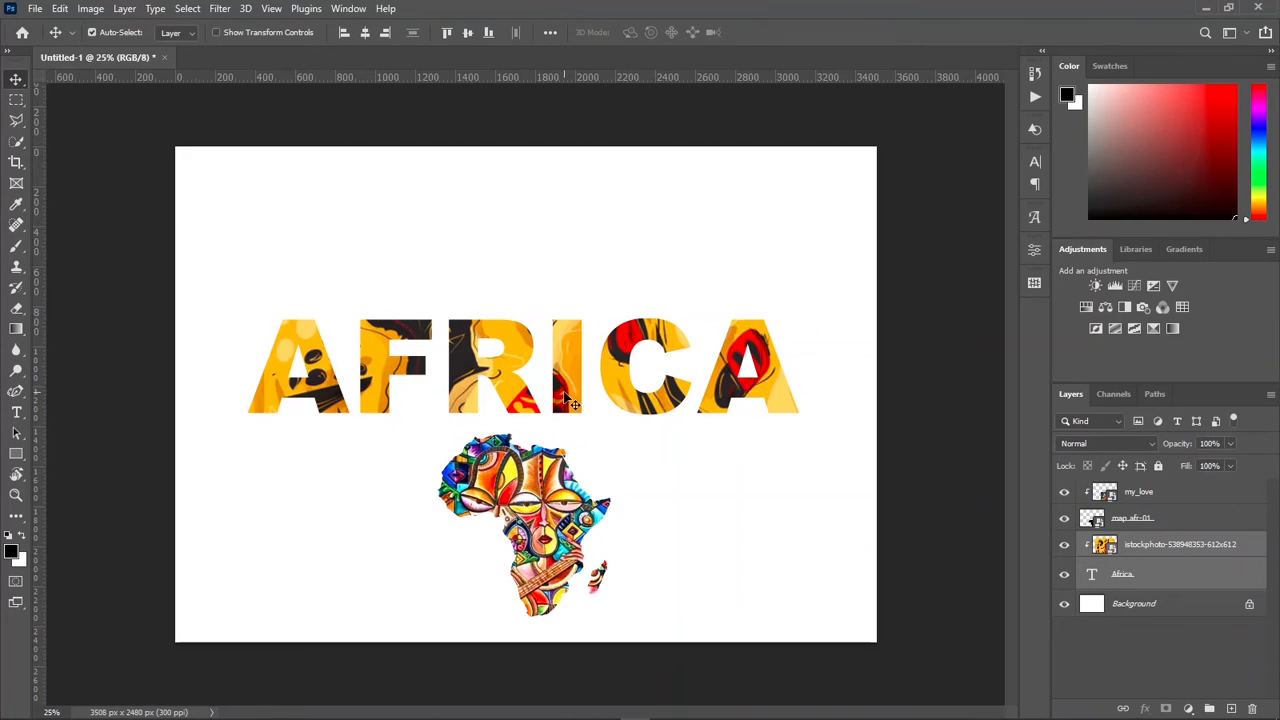
{"action": "left_click_drag", "start_coordinate": [570, 402], "coordinate": [565, 400]}
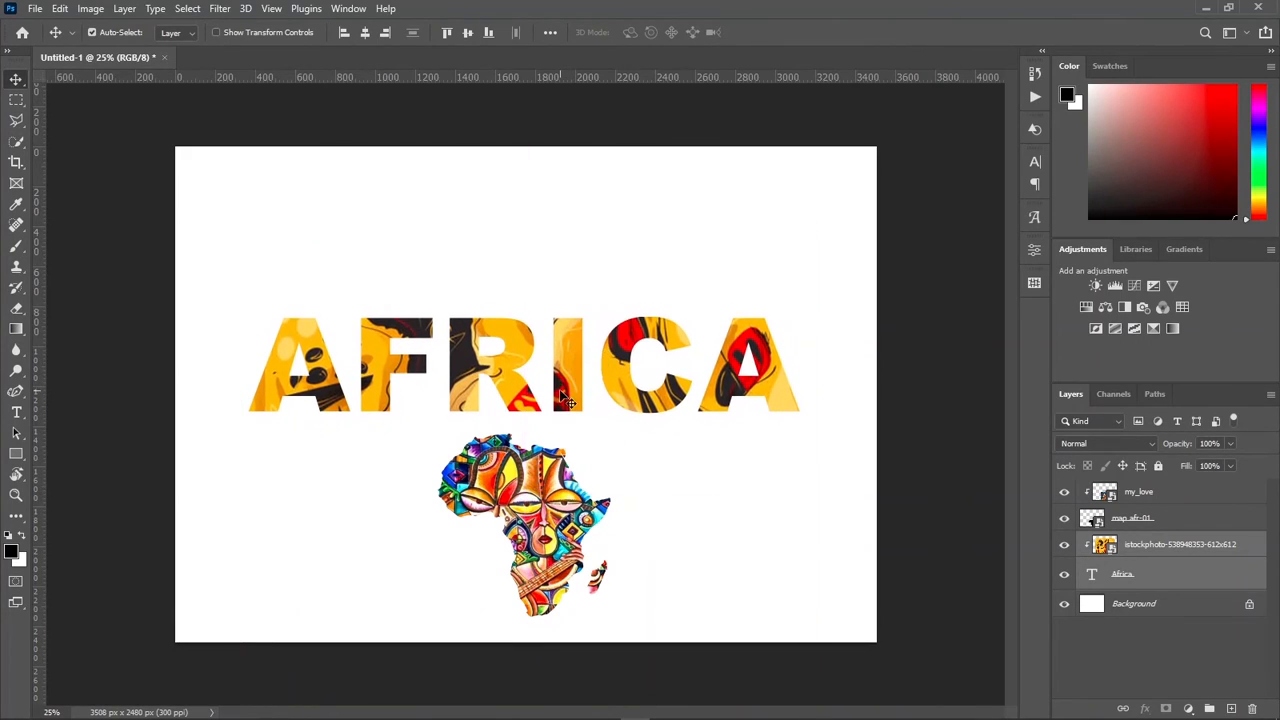
{"action": "left_click", "coordinate": [364, 35]}
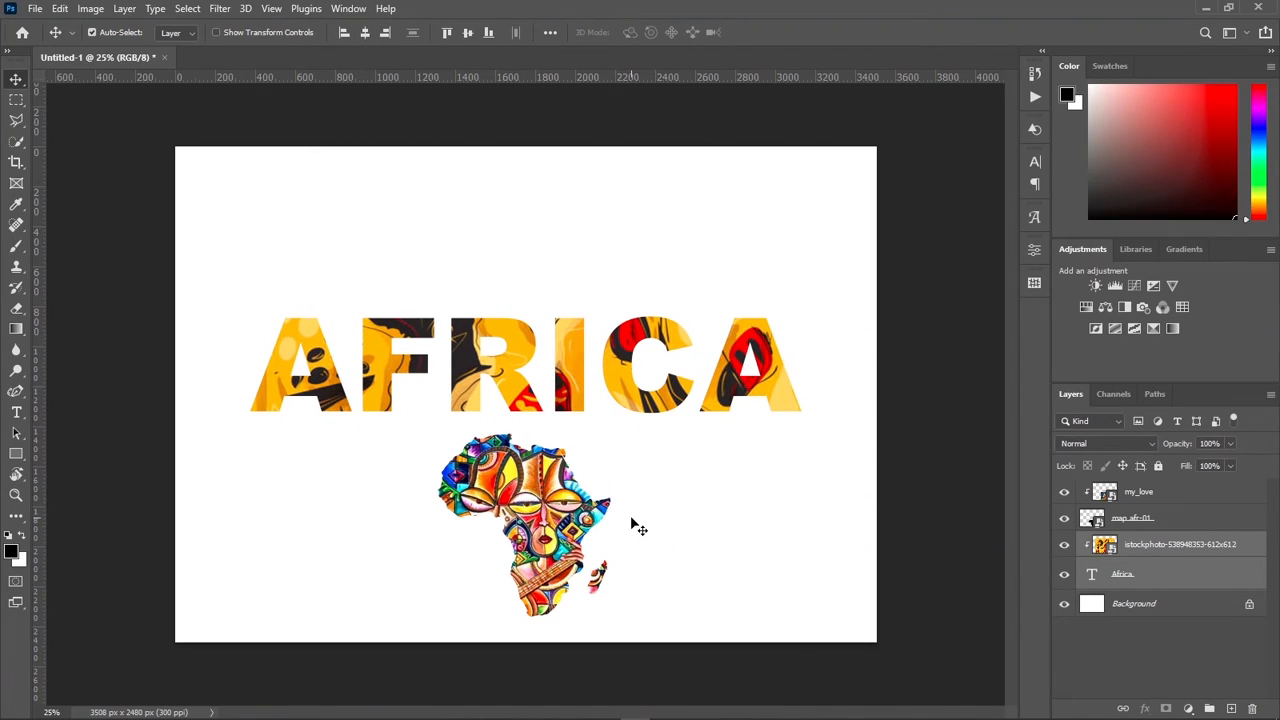
Step: Align the horizontal centers of the my_love and map afr-01 layers, and deselect all layers
{"action": "left_click", "coordinate": [1141, 493]}
{"action": "left_click", "coordinate": [1147, 517], "text": "shift"}
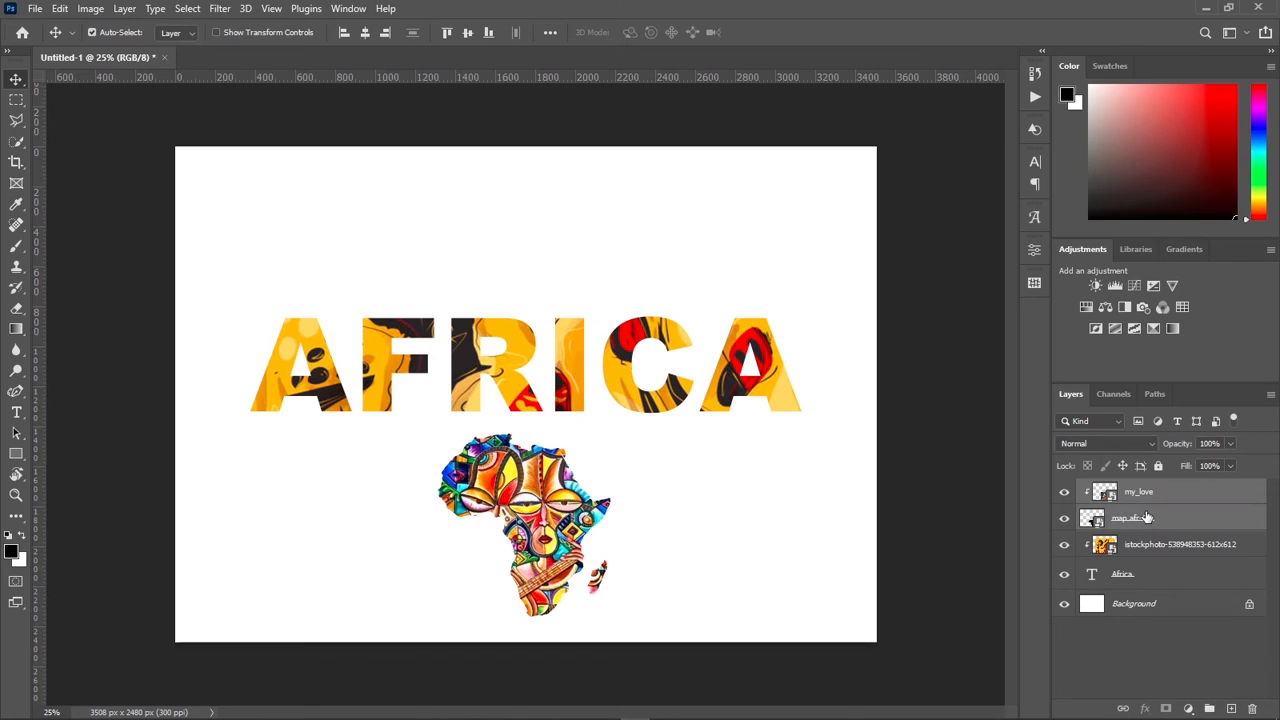
{"action": "left_click", "coordinate": [365, 32]}
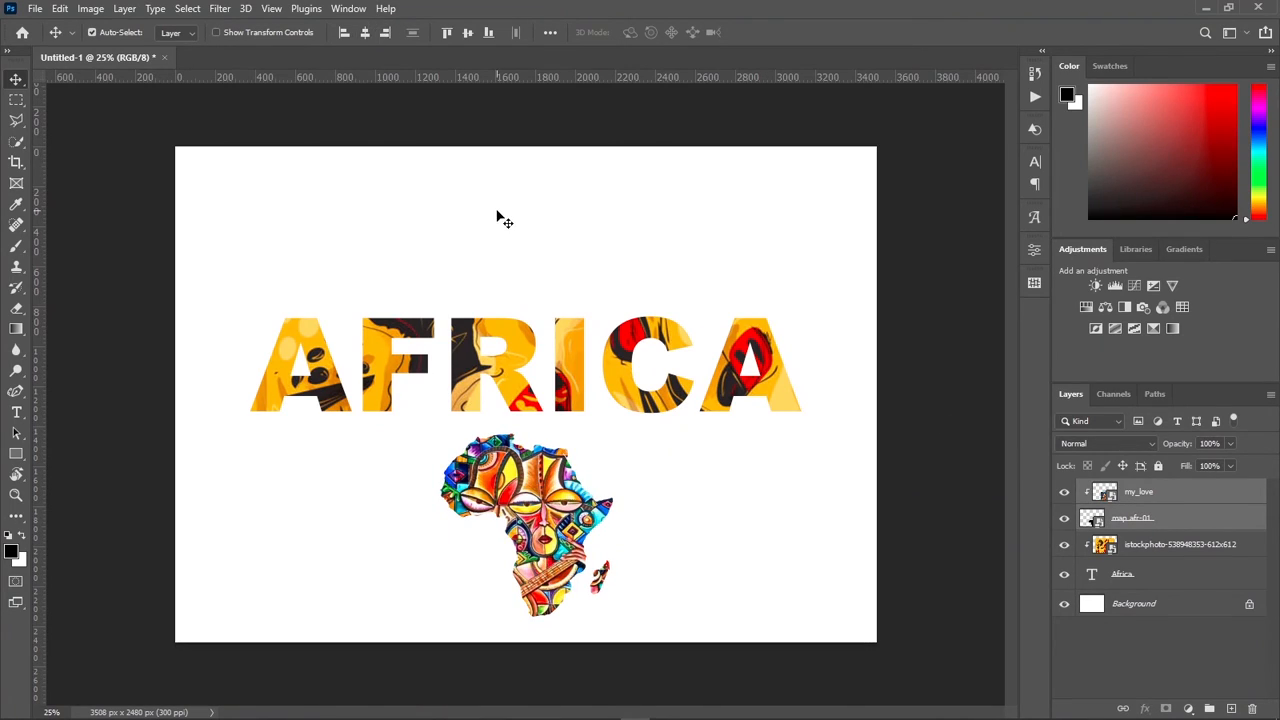
{"action": "left_click", "coordinate": [594, 284]}
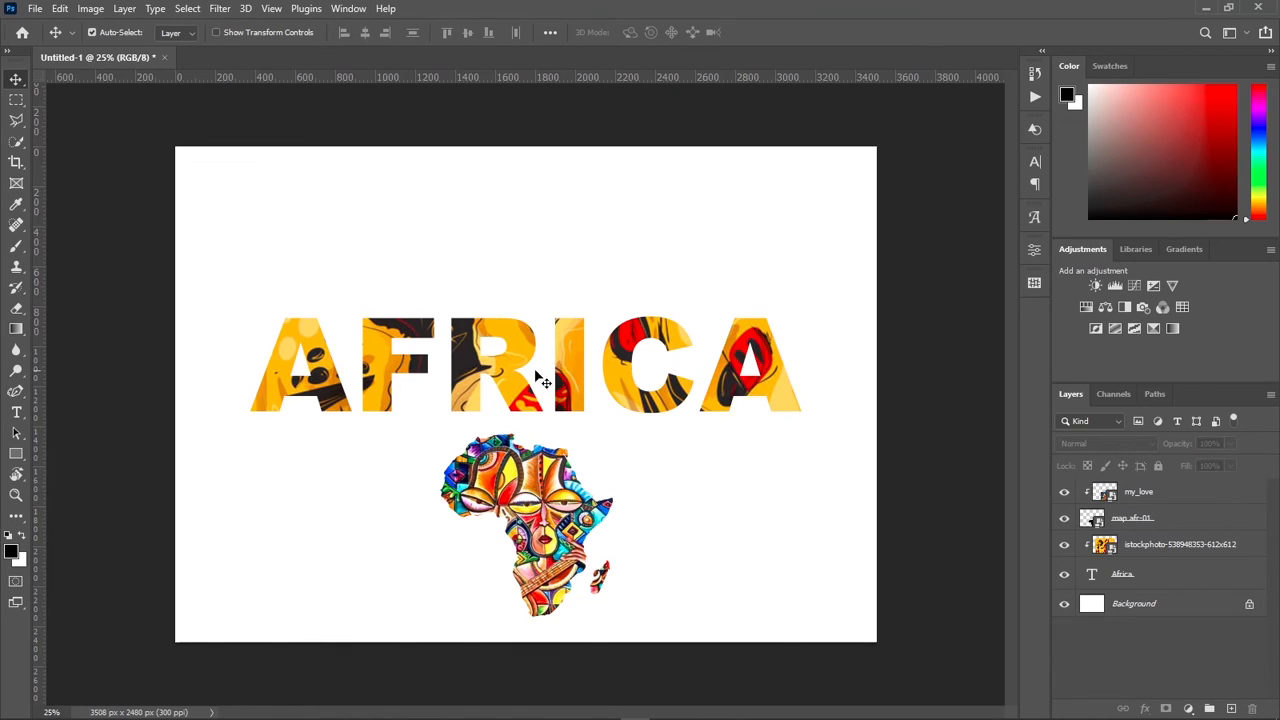